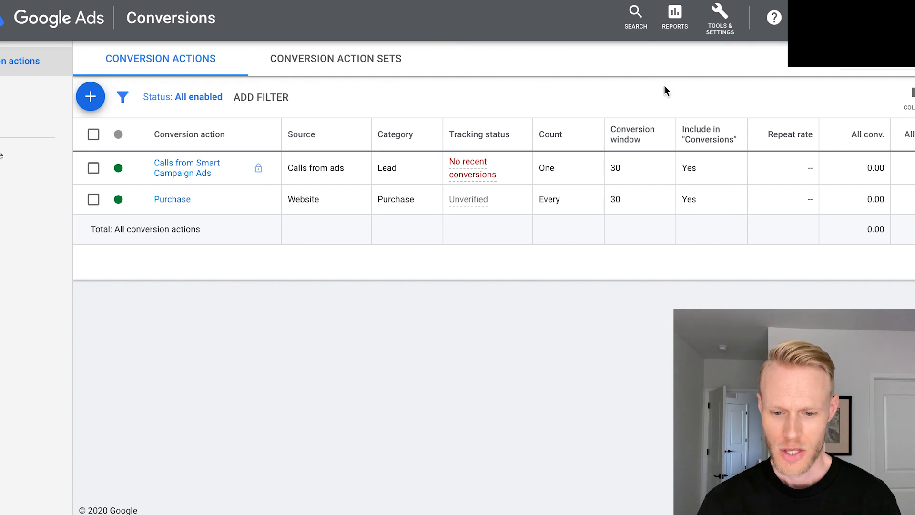
# Step: Start a new conversion action in the account's conversion tracking, choosing Website as the kind of conversion
pyautogui.click(723, 26)
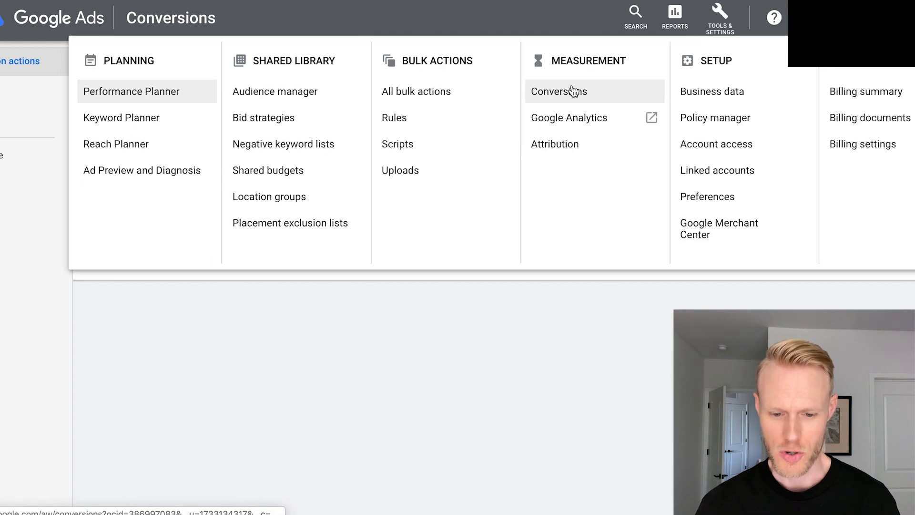
pyautogui.click(421, 428)
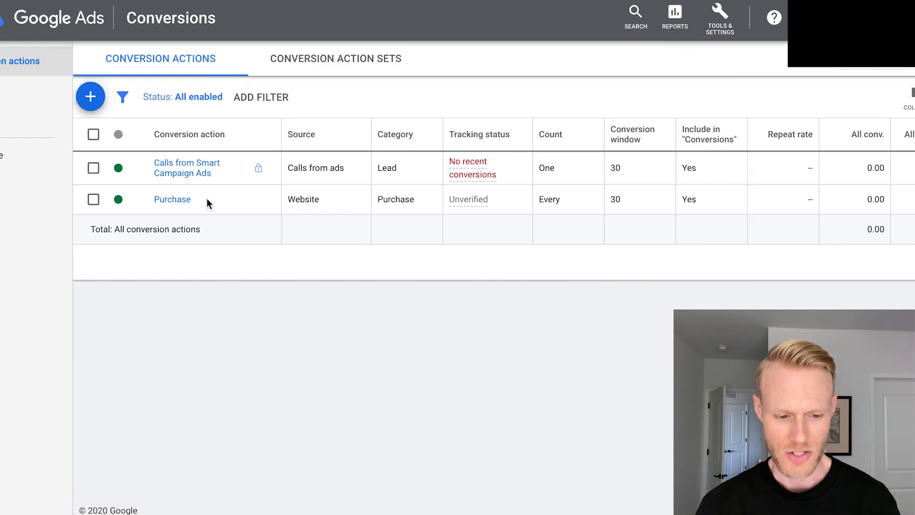
pyautogui.click(89, 106)
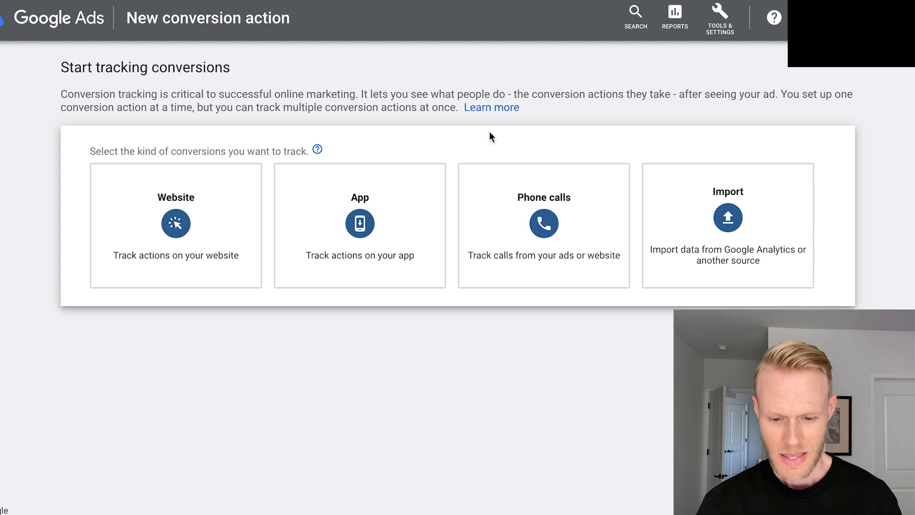
pyautogui.click(181, 213)
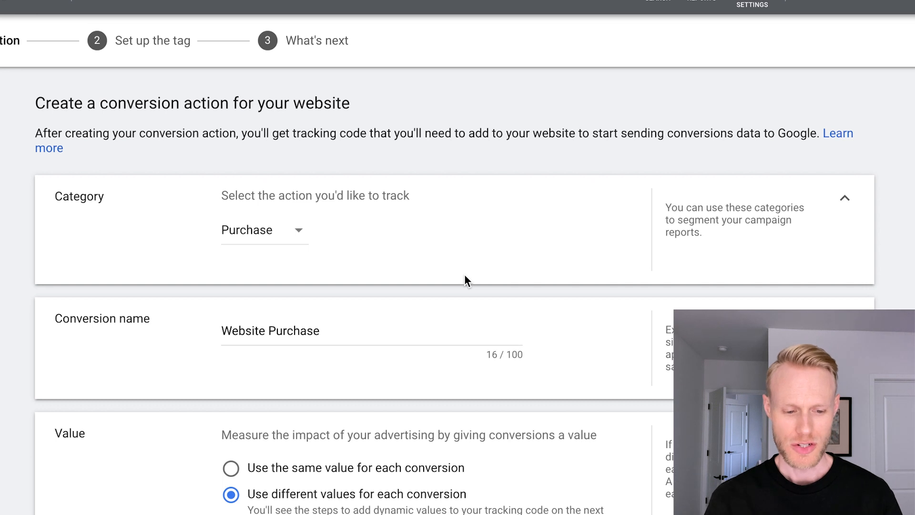
# Step: Create the Website Purchase conversion action with category Purchase, different values for each conversion and every conversion counted
pyautogui.click(295, 238)
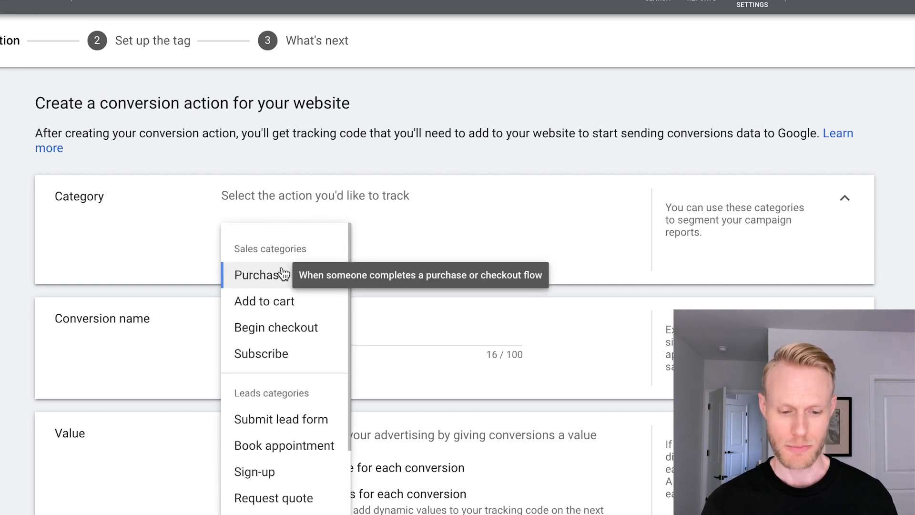
pyautogui.click(461, 248)
pyautogui.scroll(-3, 453, 353)
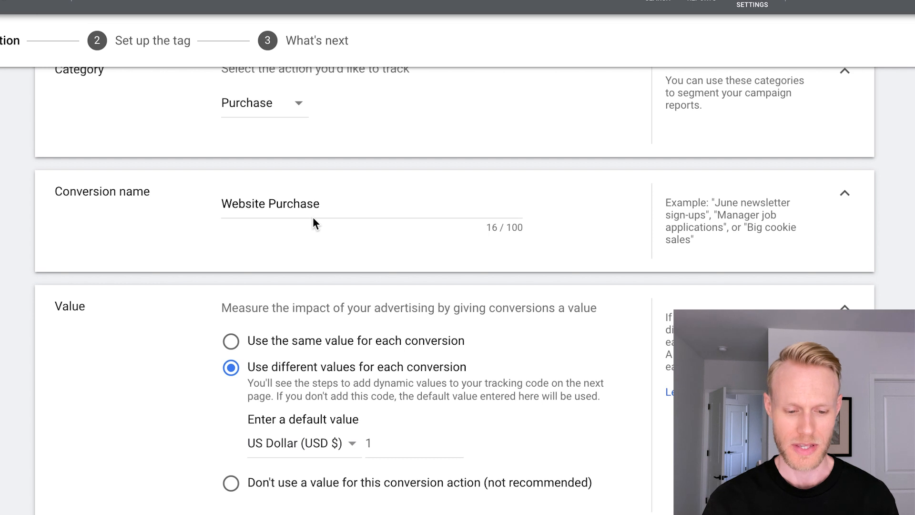
pyautogui.scroll(-2, 313, 220)
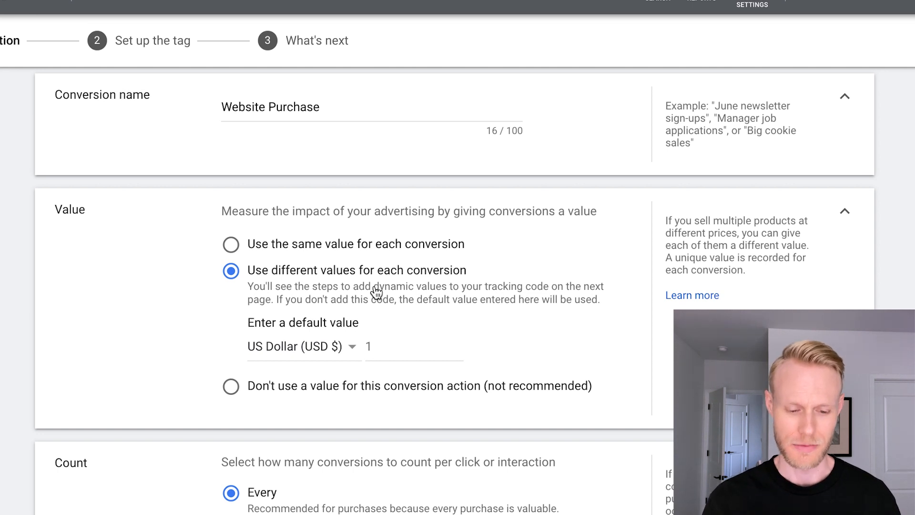
pyautogui.scroll(-6, 376, 292)
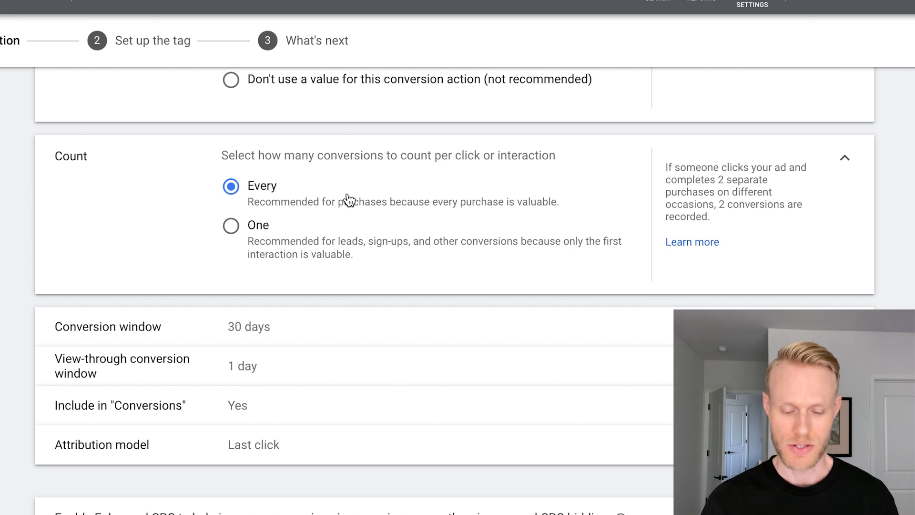
pyautogui.scroll(-2, 349, 199)
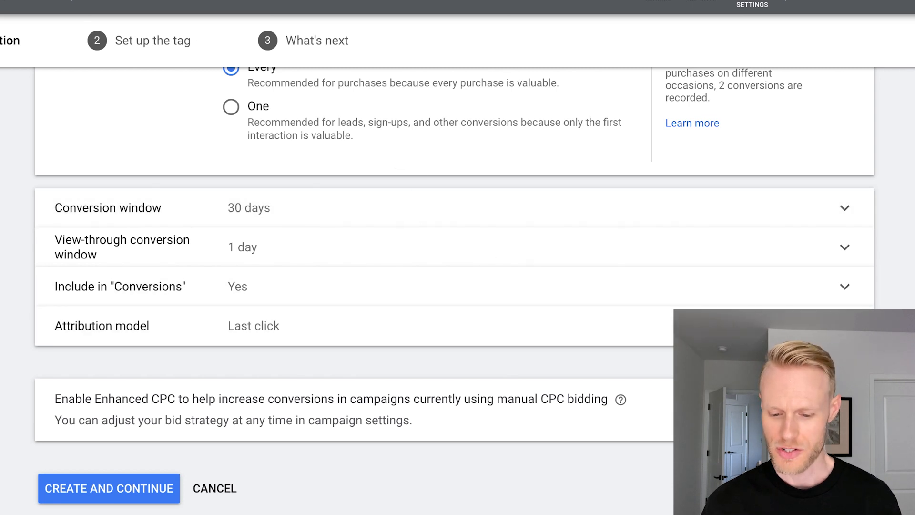
pyautogui.click(115, 489)
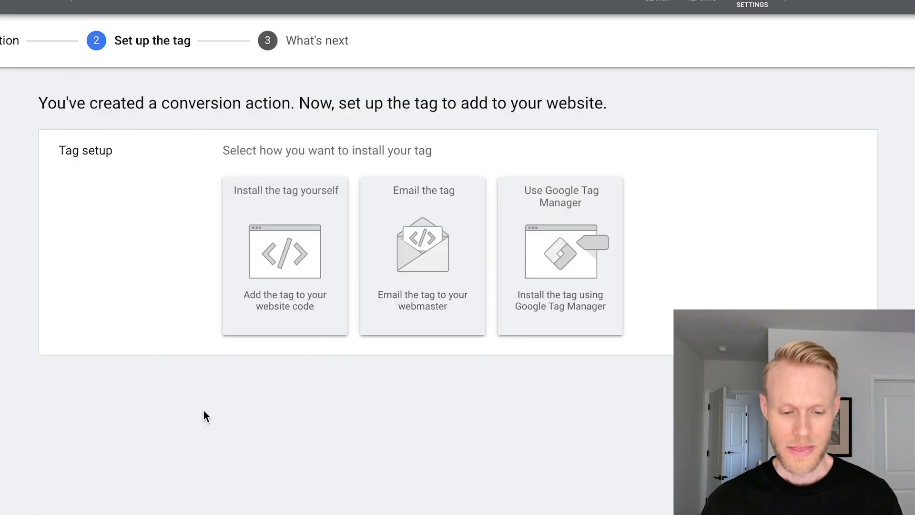
# Step: Choose to install the tag yourself and copy the full global site tag code
pyautogui.click(285, 278)
pyautogui.scroll(-10, 131, 183)
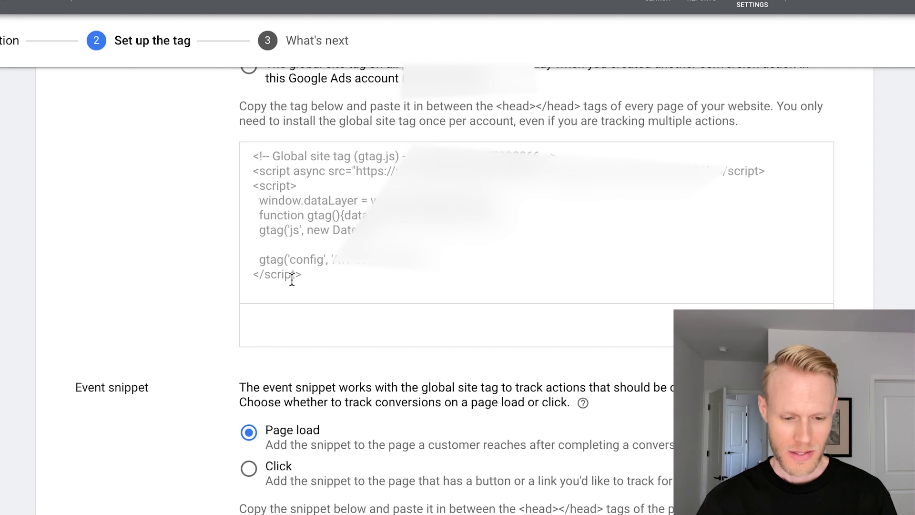
pyautogui.moveTo(316, 276); pyautogui.dragTo(225, 152)
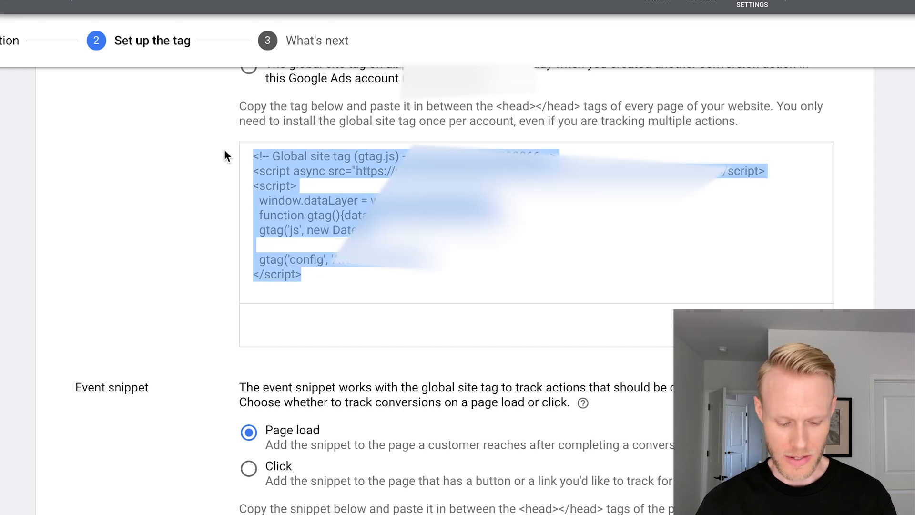
pyautogui.click(216, 307)
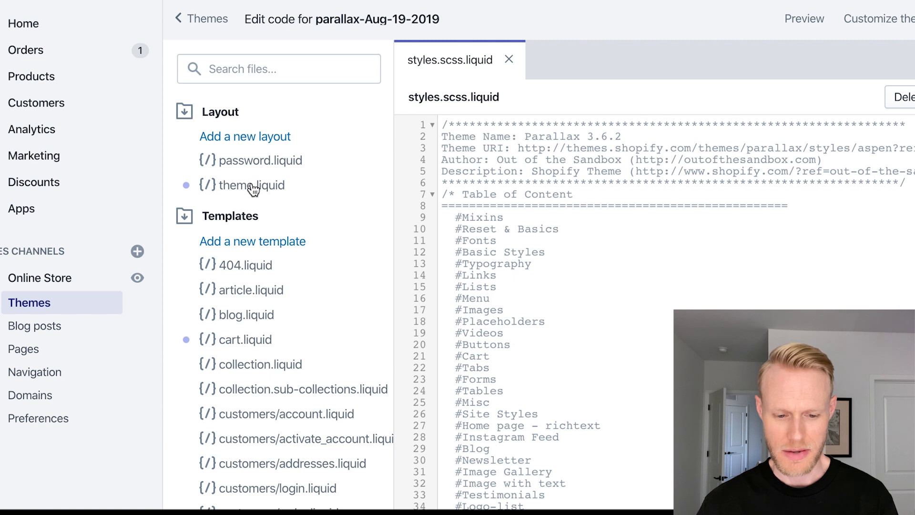
# Step: In the Shopify theme code, paste the global site tag into theme.liquid on a new line just before the closing head tag
pyautogui.click(251, 187)
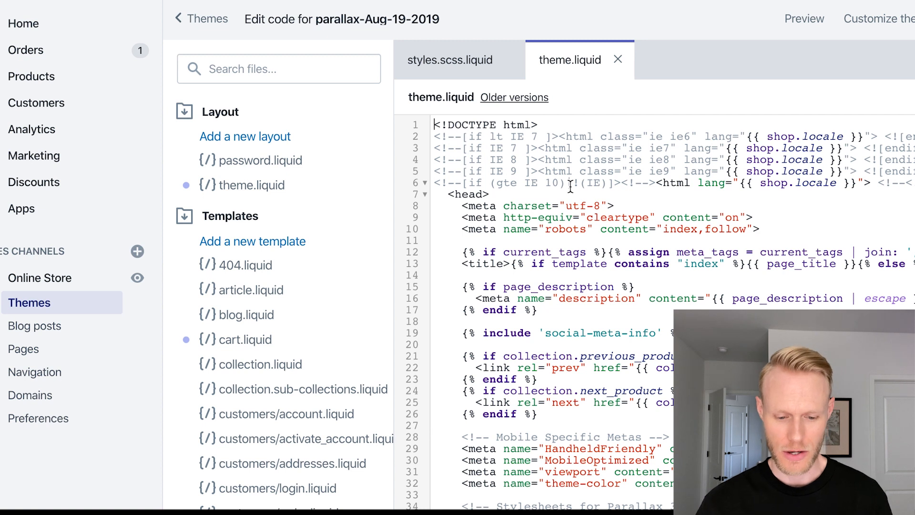
pyautogui.scroll(-20, 459, 497)
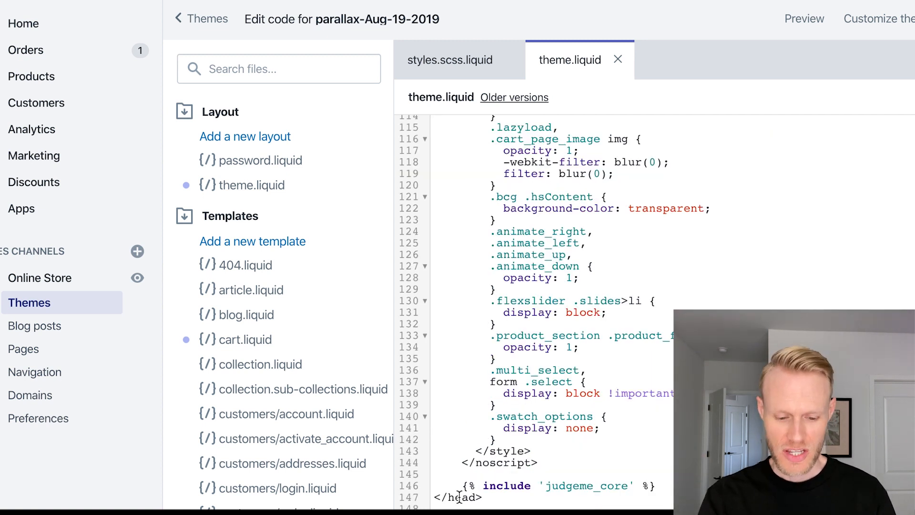
pyautogui.click(435, 484)
pyautogui.click(662, 485)
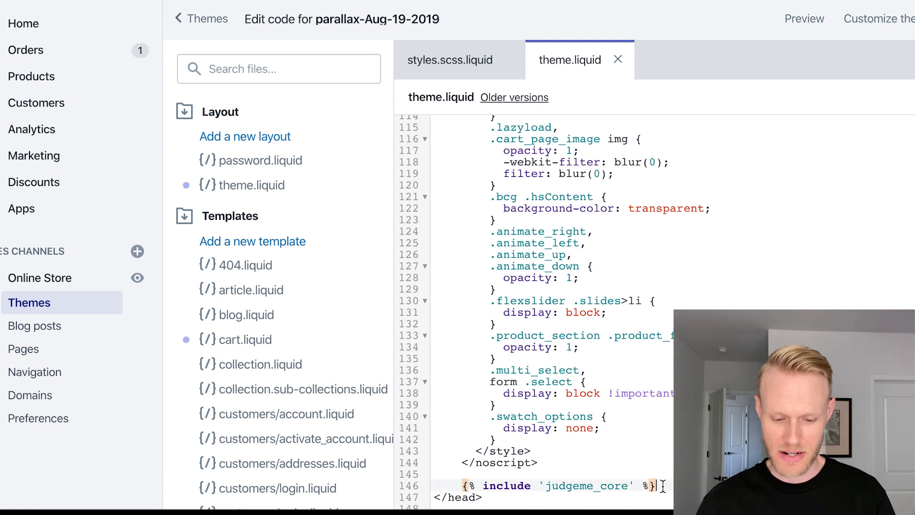
pyautogui.press('Return')
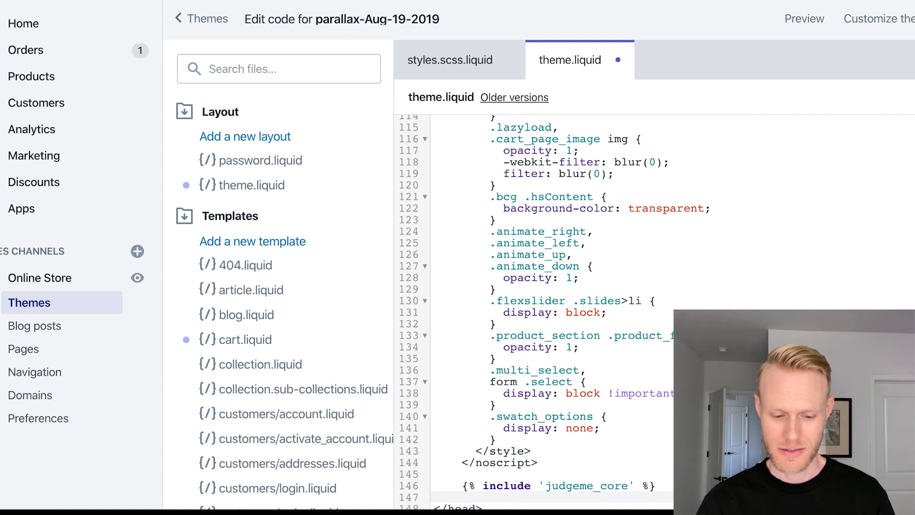
pyautogui.hotkey('ctrl', 'v')
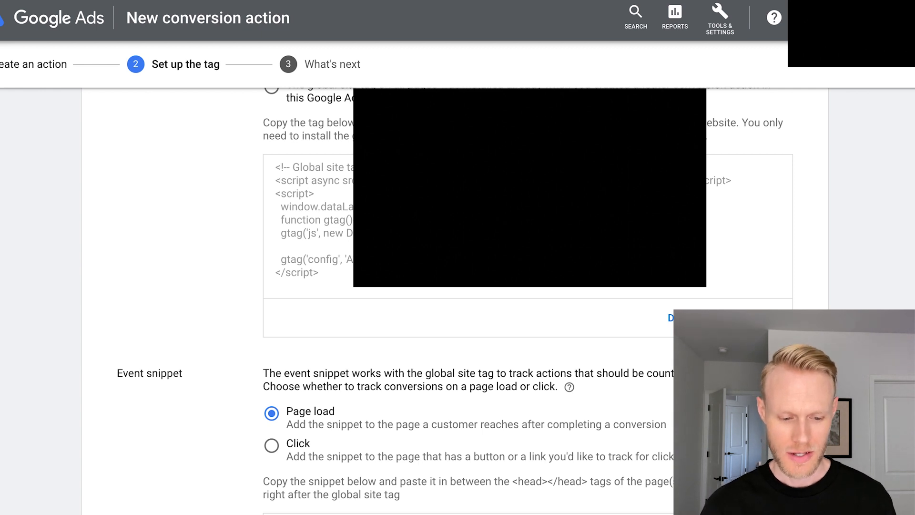
# Step: Back in Google Ads, copy the Page load event snippet for the Website Purchase conversion
pyautogui.scroll(-5, 467, 247)
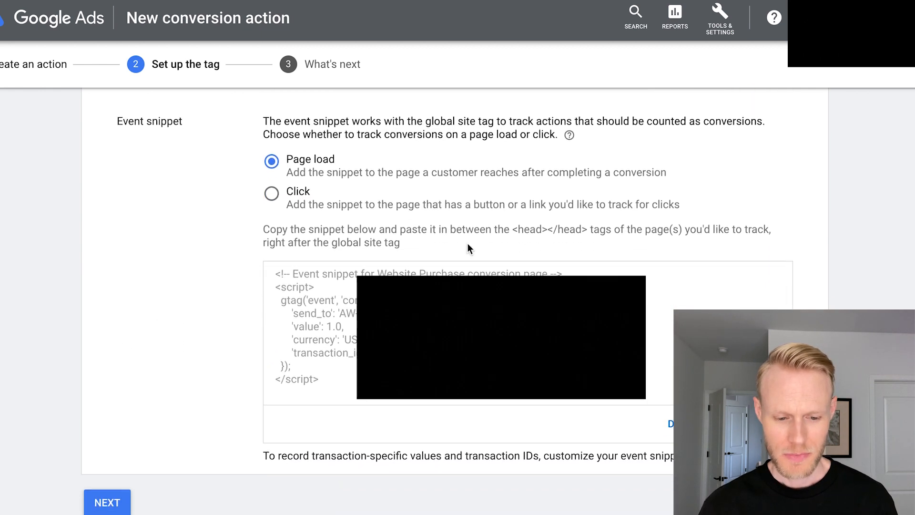
pyautogui.scroll(-1, 233, 210)
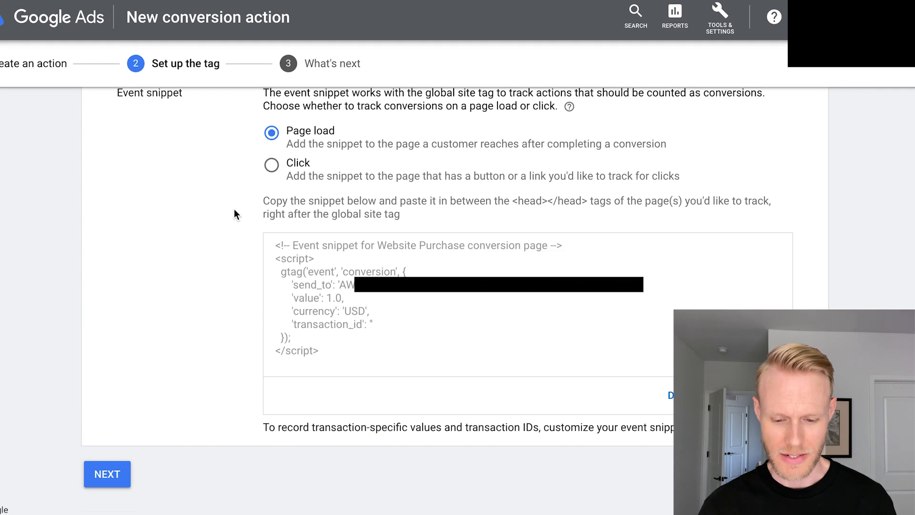
pyautogui.moveTo(366, 356); pyautogui.dragTo(251, 232)
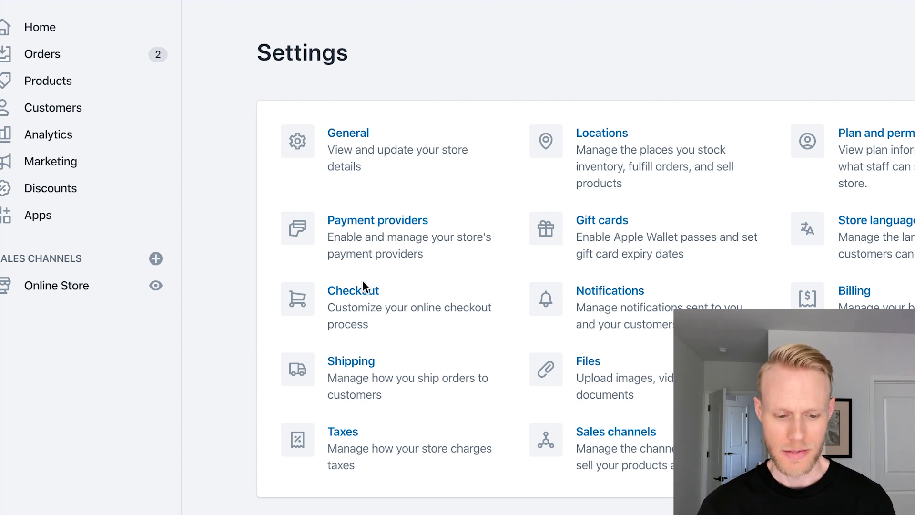
# Step: In Shopify's checkout settings, paste the global site tag and event snippet into Additional scripts
pyautogui.click(344, 305)
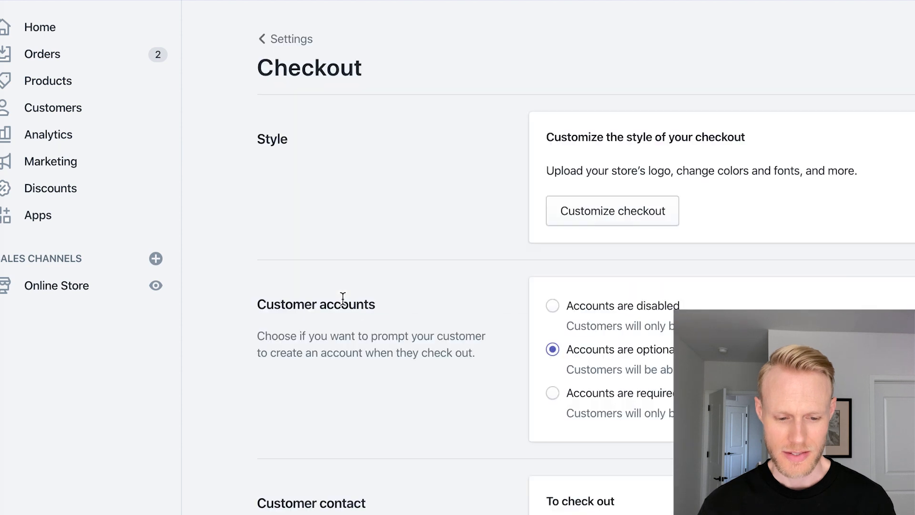
pyautogui.scroll(-10, 430, 324)
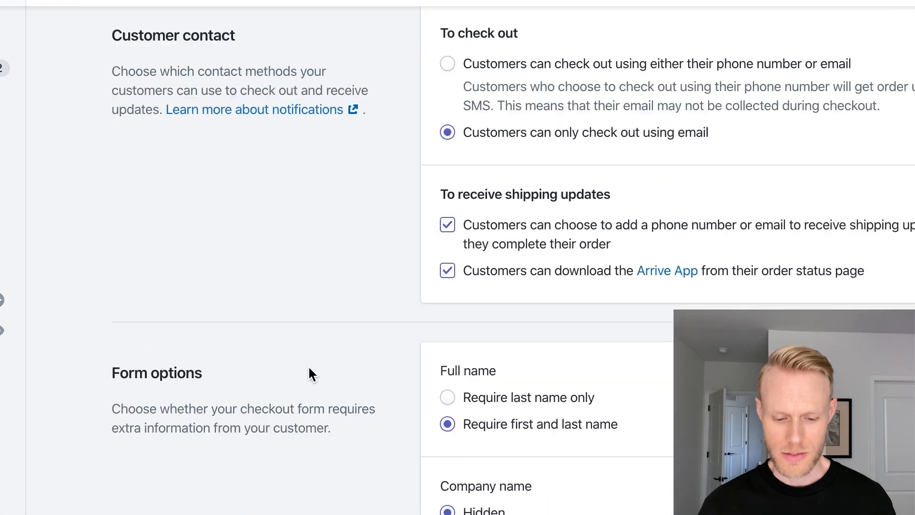
pyautogui.scroll(-15, 310, 374)
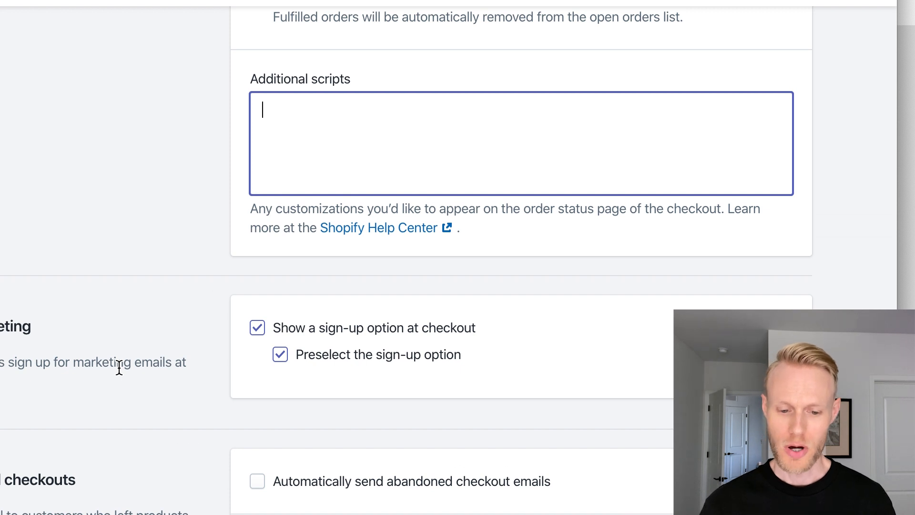
pyautogui.hotkey('ctrl', 'v')
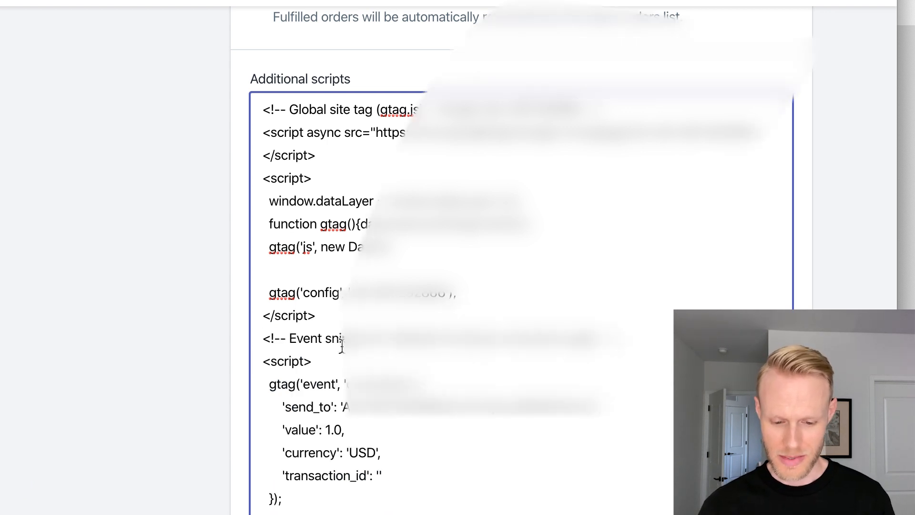
# Step: Replace the event snippet's value, currency and transaction_id lines with dynamic code using {{ checkout.total_price | money_without_currency }} and '{{ shop.currency }}'
pyautogui.scroll(-3, 336, 359)
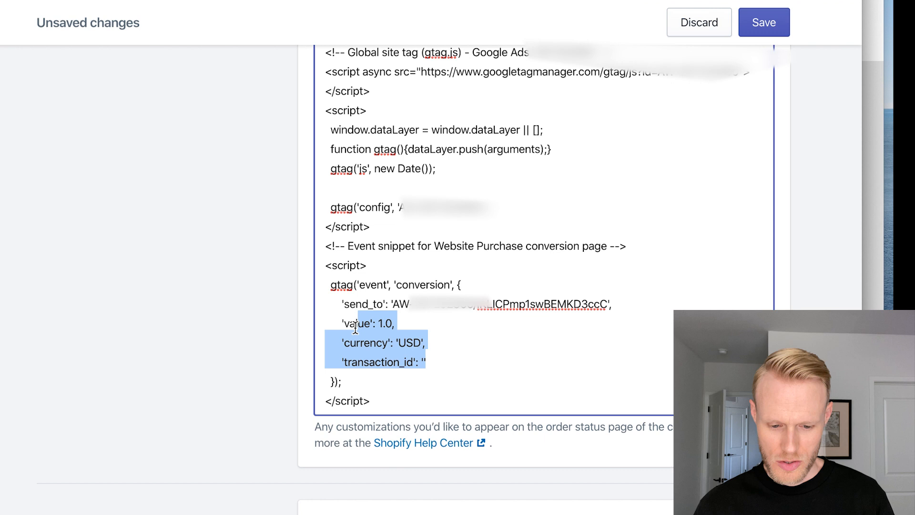
pyautogui.moveTo(360, 323); pyautogui.dragTo(342, 323)
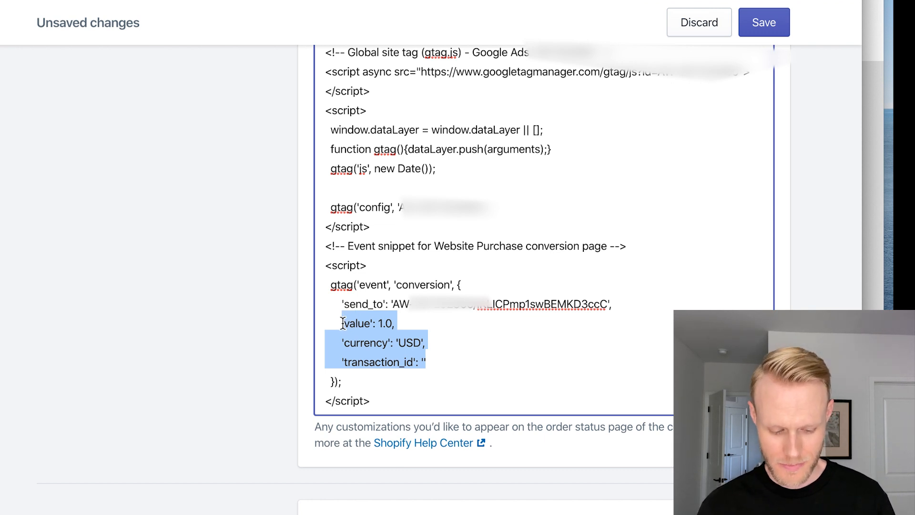
pyautogui.write("'value': {{ checkout.total_price | money_without_currency }},     'currency': '{{ shop.currency }}',     'transaction_id': '{{ order.order_number }}'")
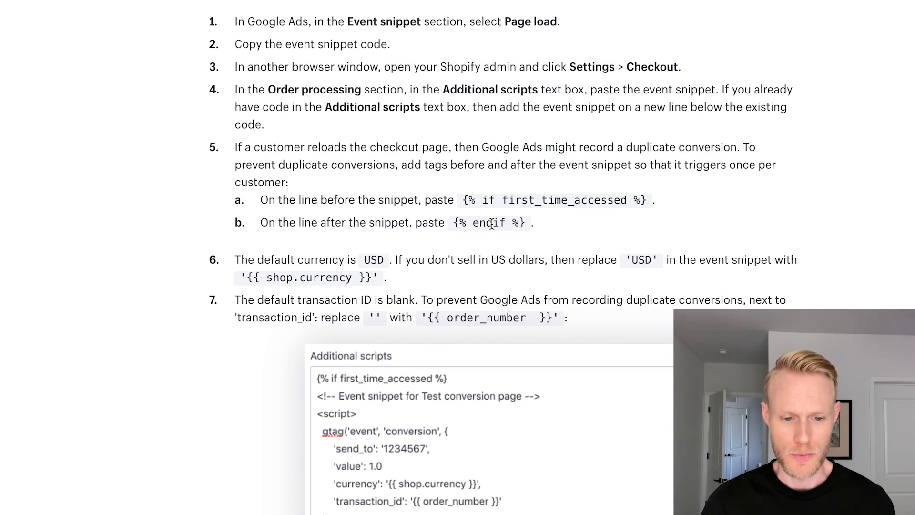
# Step: Read the Shopify help instructions on preventing duplicate conversions and compare them with the example Additional scripts code
pyautogui.scroll(-1, 493, 224)
pyautogui.moveTo(461, 180); pyautogui.dragTo(512, 201)
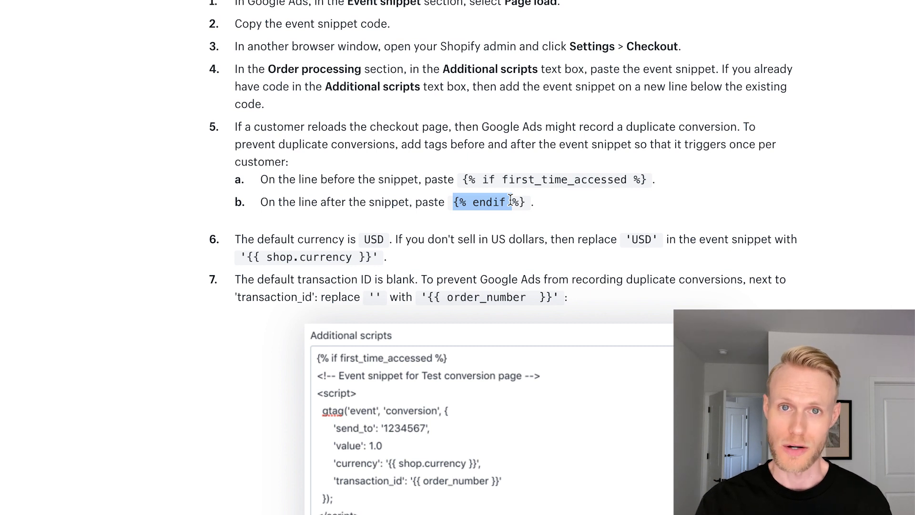
pyautogui.scroll(-4, 496, 238)
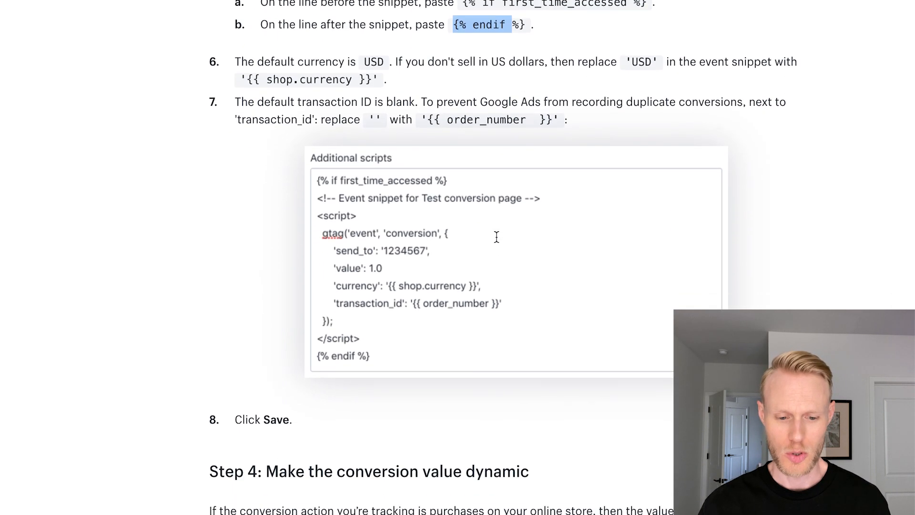
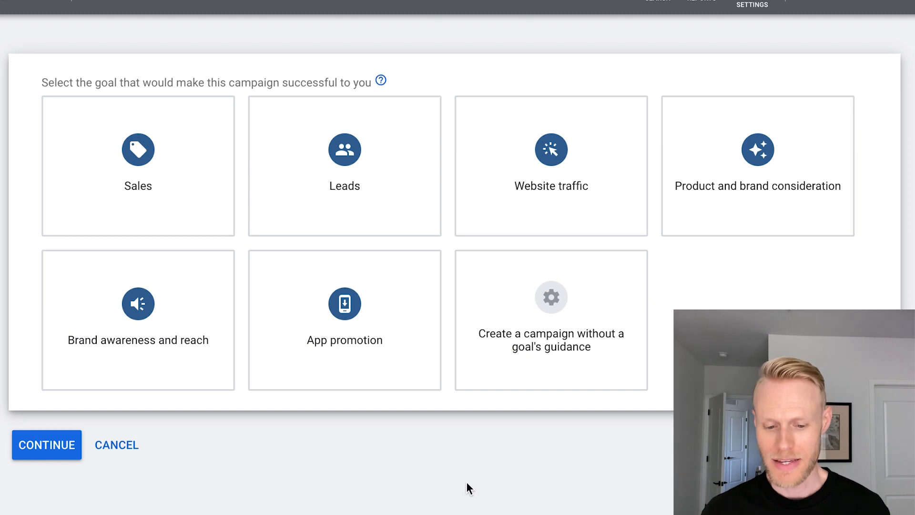
# Step: Set up the new Google Ads campaign without a goal's guidance and select Search as the campaign type
pyautogui.moveTo(552, 320)
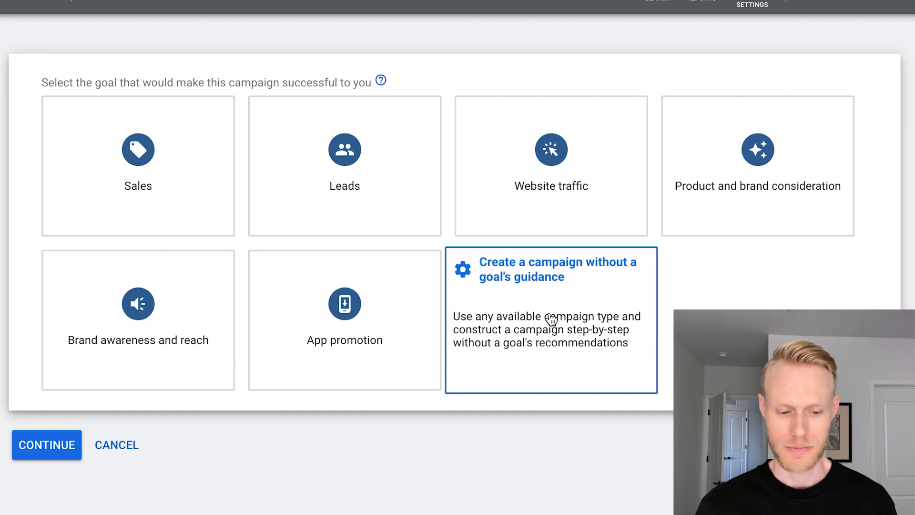
pyautogui.click(551, 318)
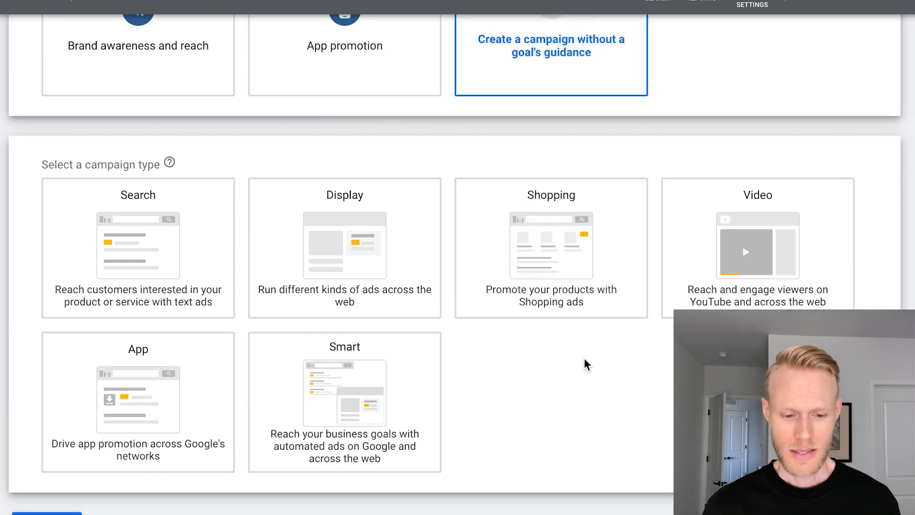
pyautogui.moveTo(162, 243)
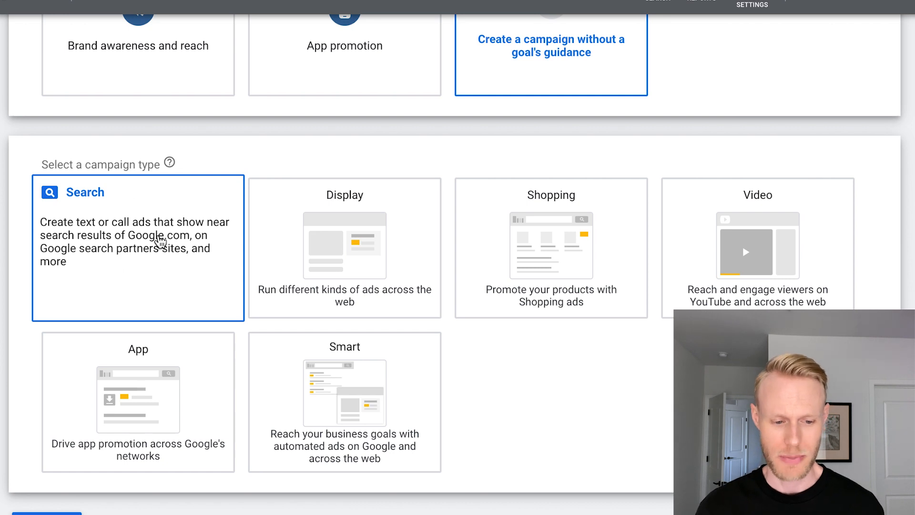
pyautogui.click(161, 242)
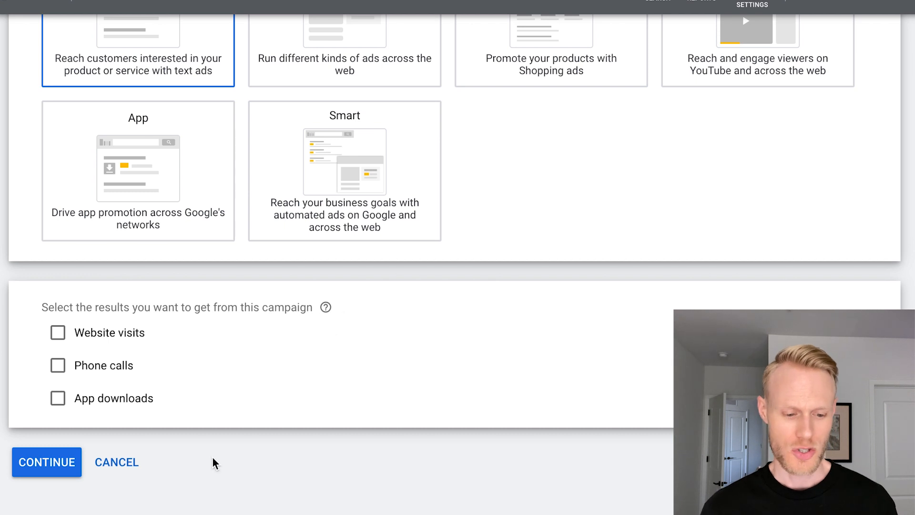
# Step: Continue to the campaign settings and exclude the Google Display Network and Google search partners from the campaign's networks
pyautogui.click(32, 464)
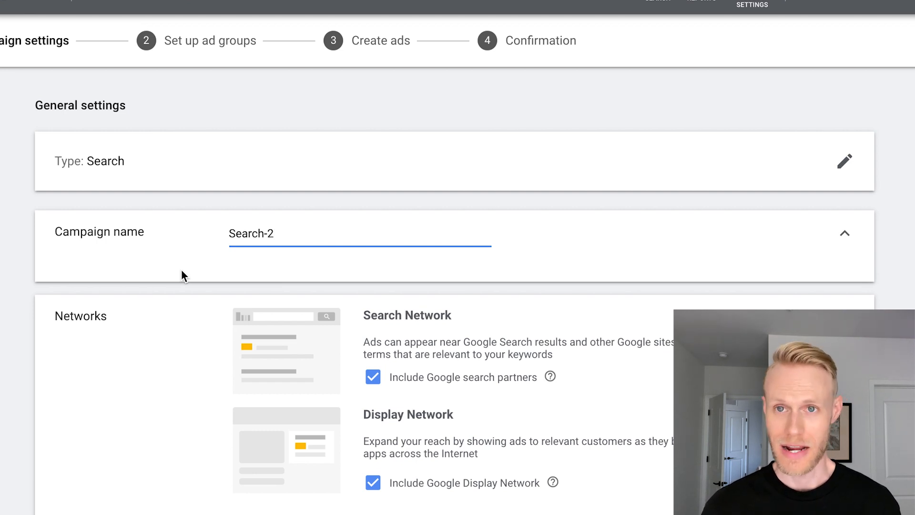
pyautogui.scroll(-3, 181, 270)
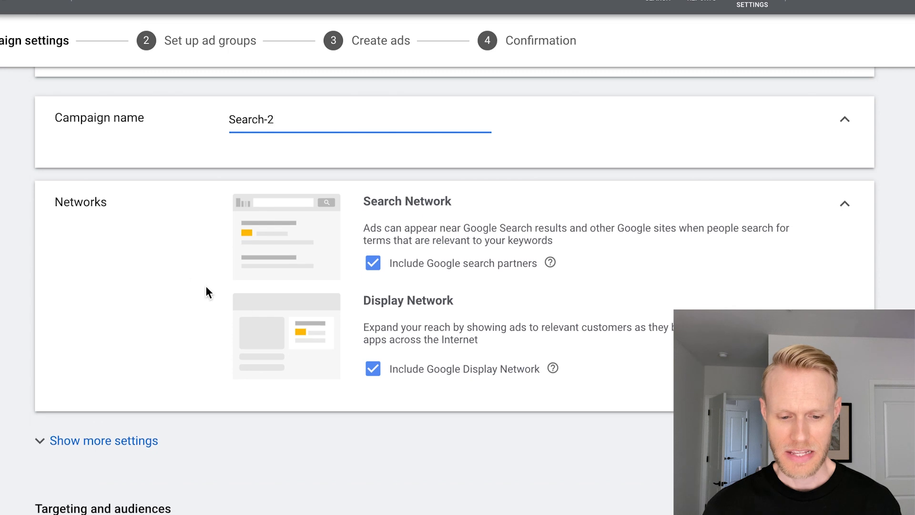
pyautogui.click(373, 372)
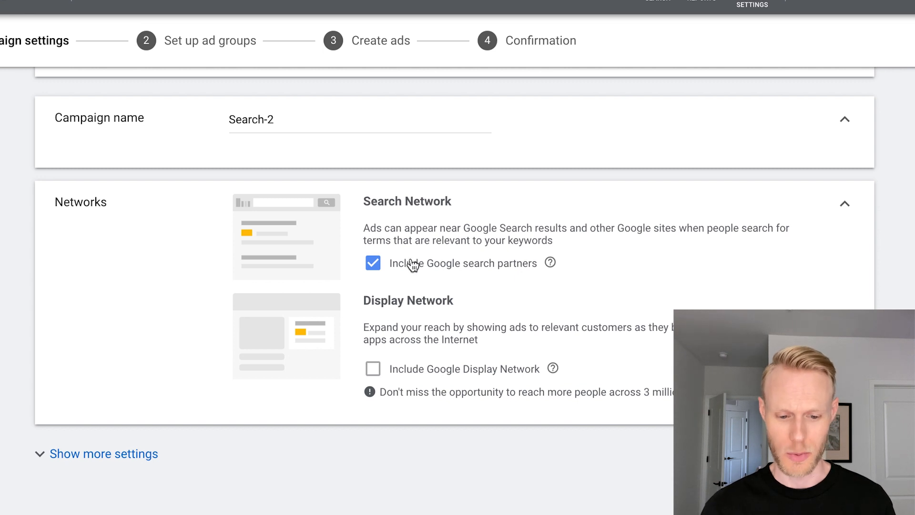
pyautogui.click(372, 267)
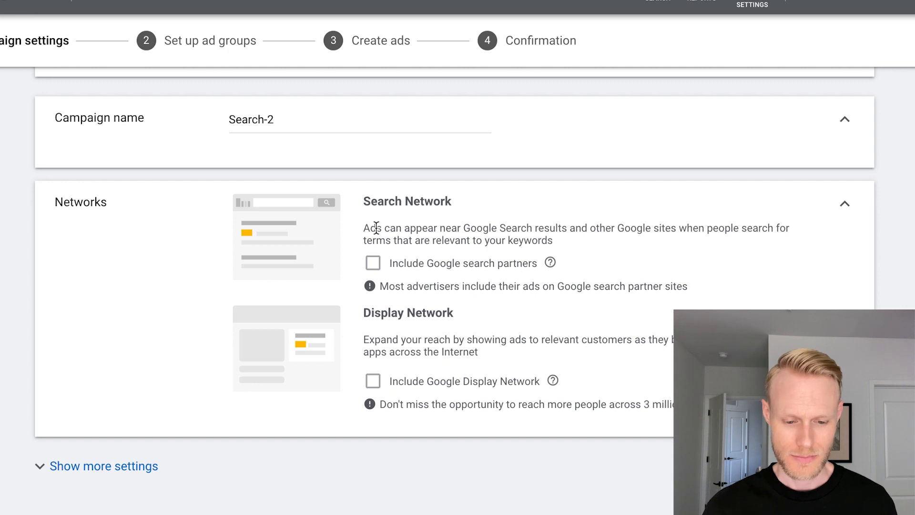
# Step: In the location options, target only "People in or regularly in your targeted locations"
pyautogui.scroll(-10, 375, 227)
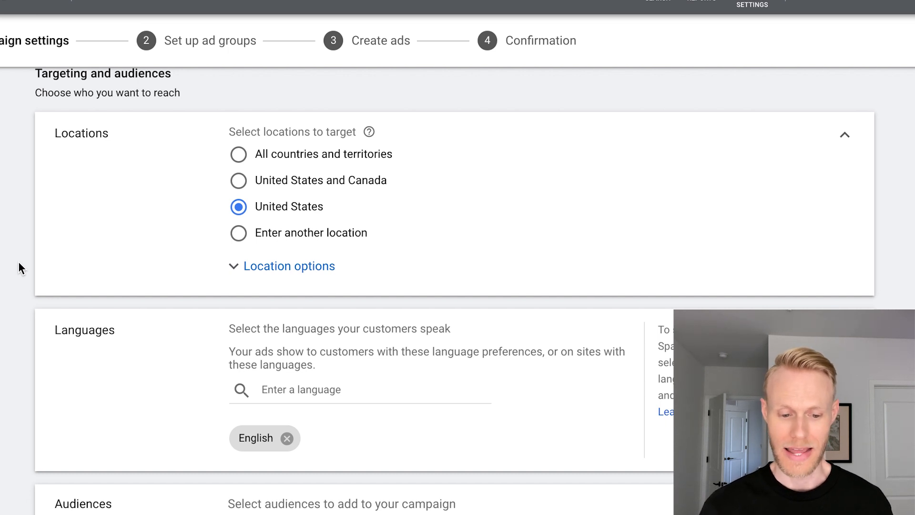
pyautogui.click(276, 280)
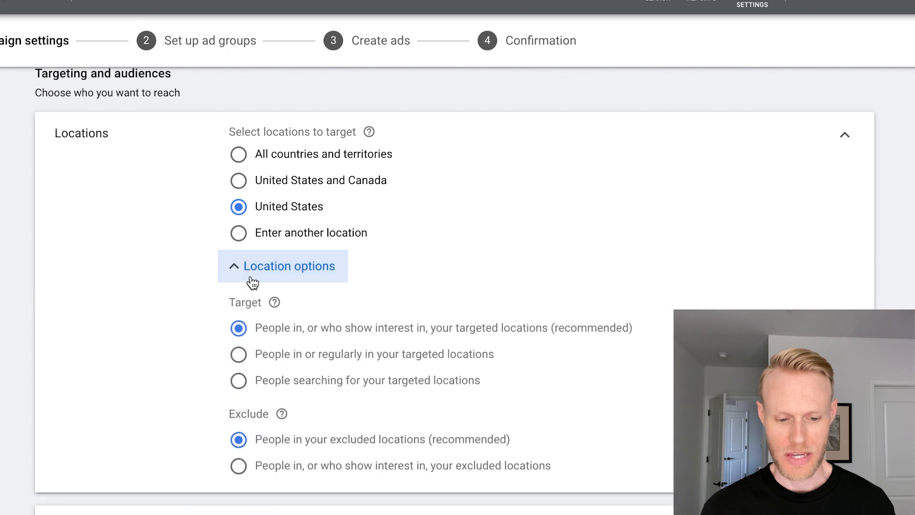
pyautogui.scroll(-2, 73, 220)
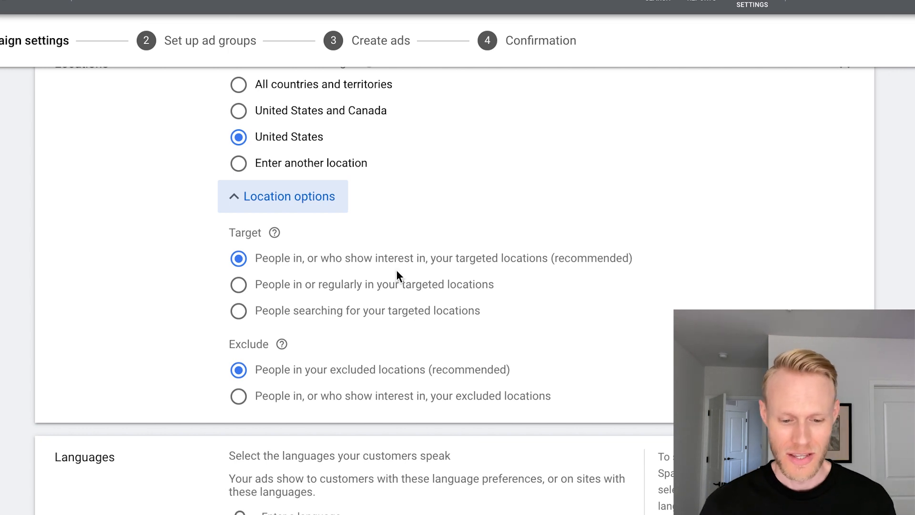
pyautogui.click(239, 292)
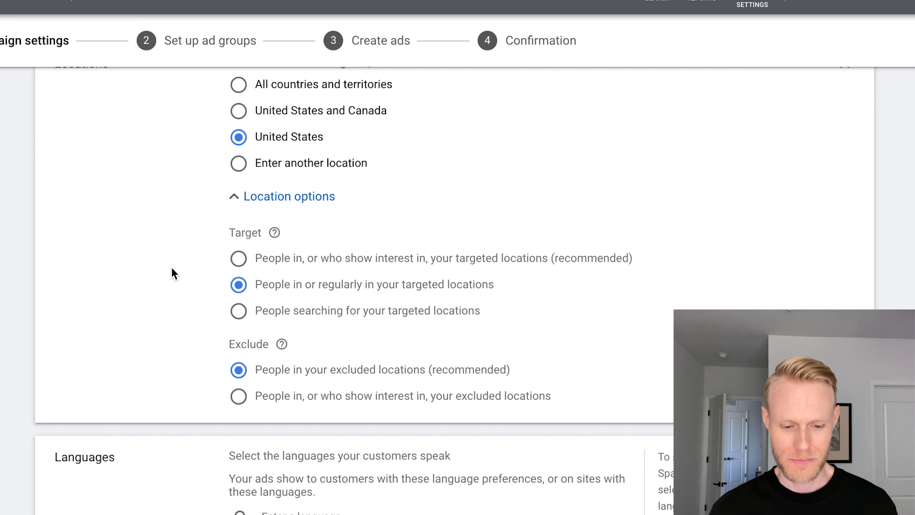
# Step: Set the campaign's average daily budget to $10
pyautogui.scroll(-3, 171, 269)
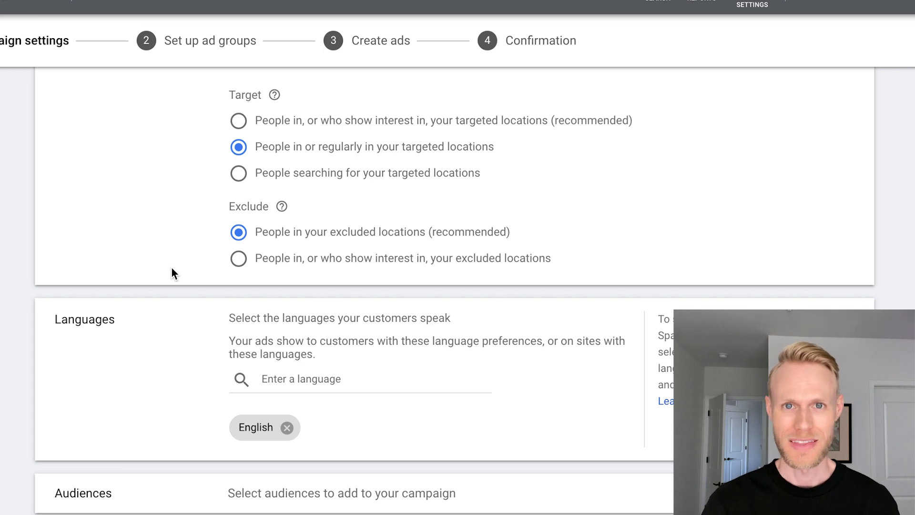
pyautogui.scroll(-4, 173, 270)
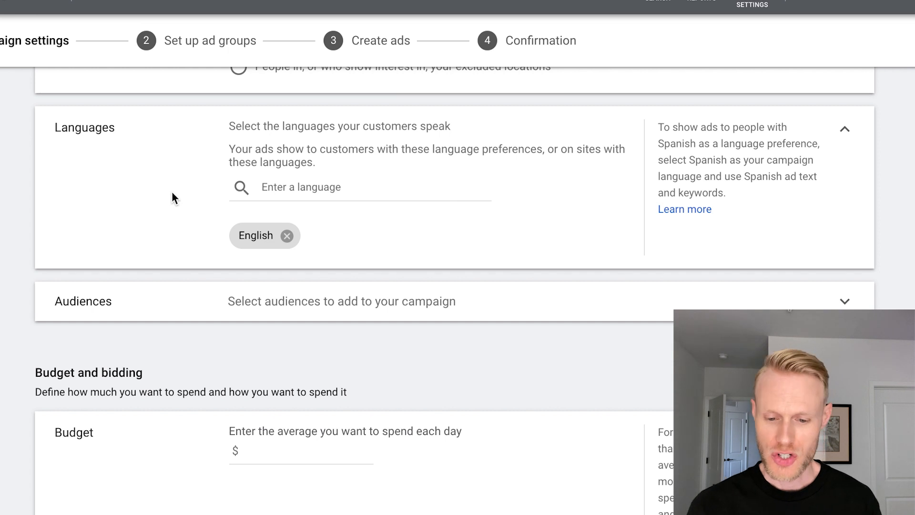
pyautogui.scroll(-5, 42, 232)
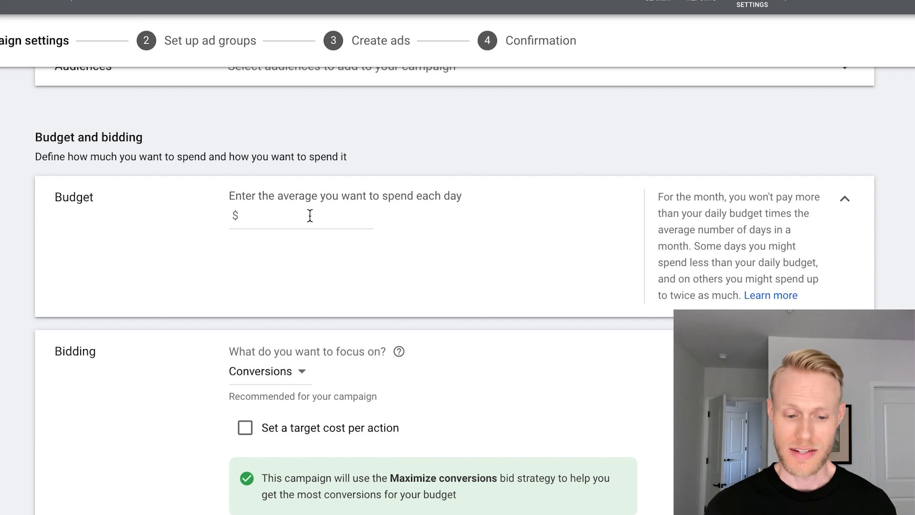
pyautogui.click(310, 215)
pyautogui.write('10')
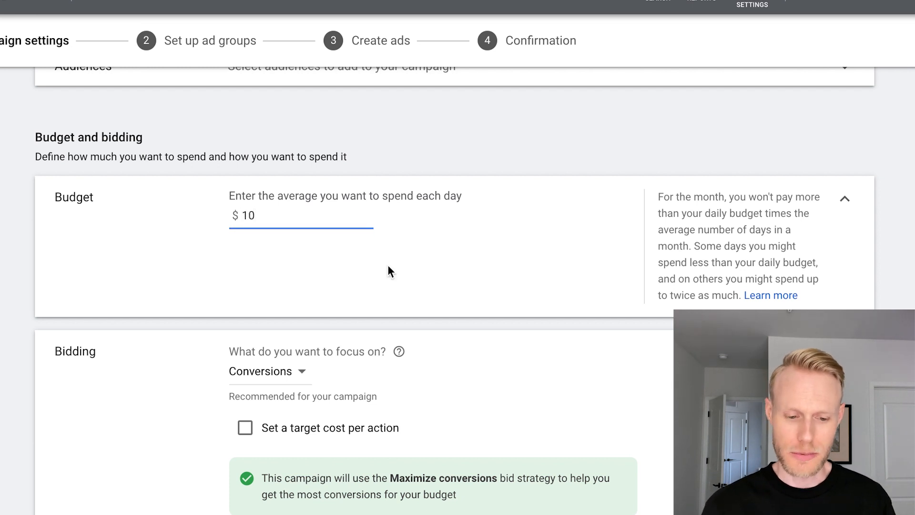
pyautogui.click(405, 274)
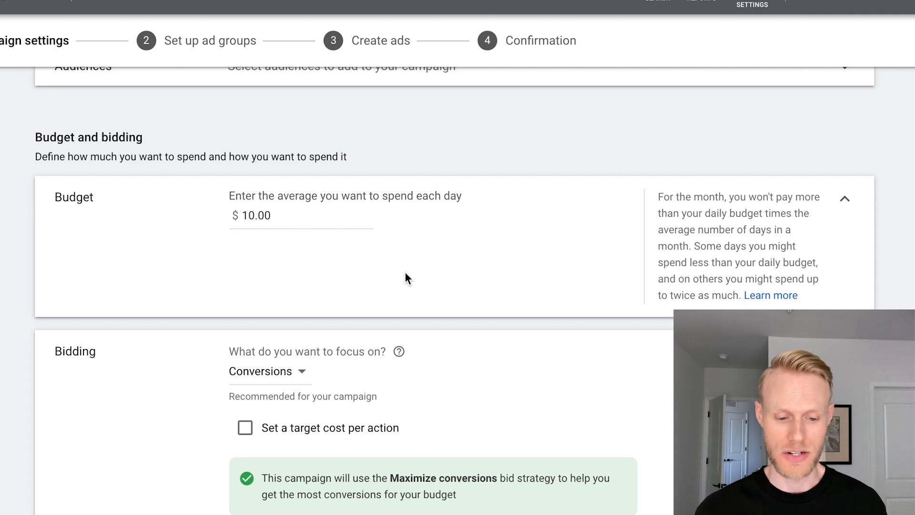
# Step: Choose Manual CPC directly as the bid strategy, turn off Enhanced CPC, and continue to the ad group setup
pyautogui.scroll(-4, 524, 223)
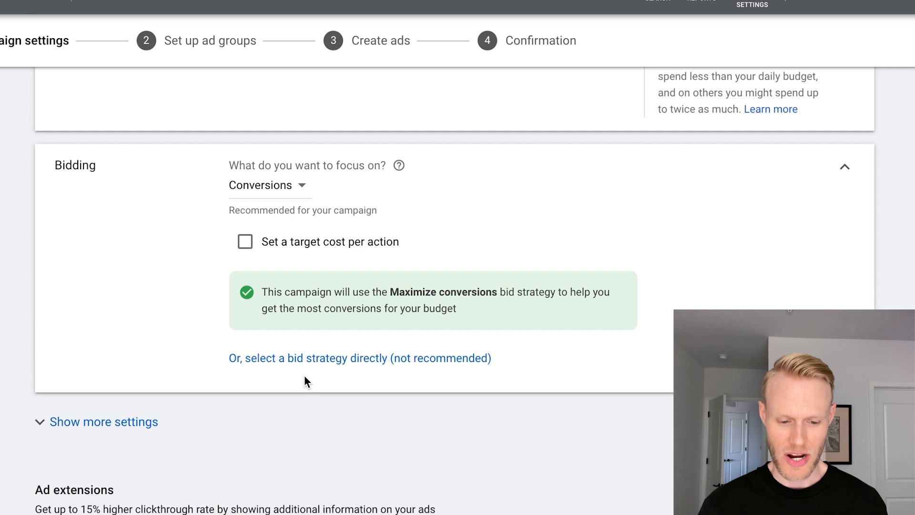
pyautogui.click(353, 358)
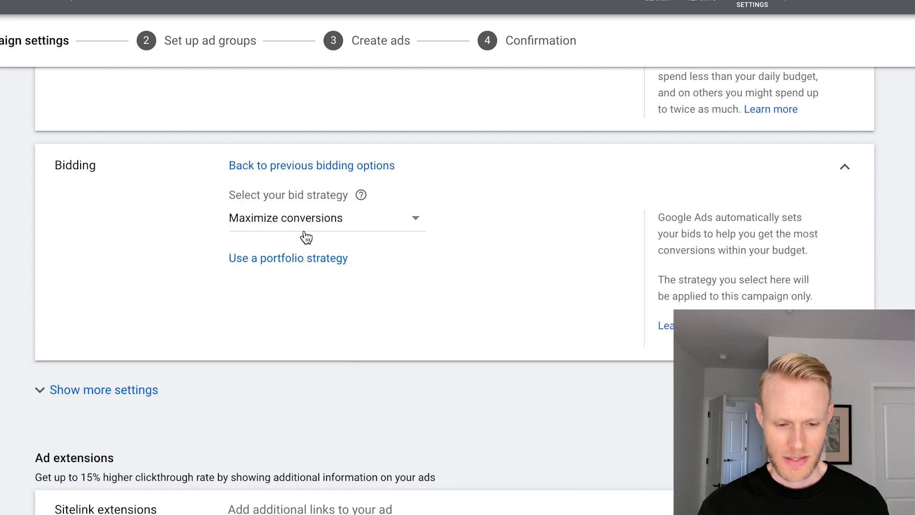
pyautogui.click(296, 223)
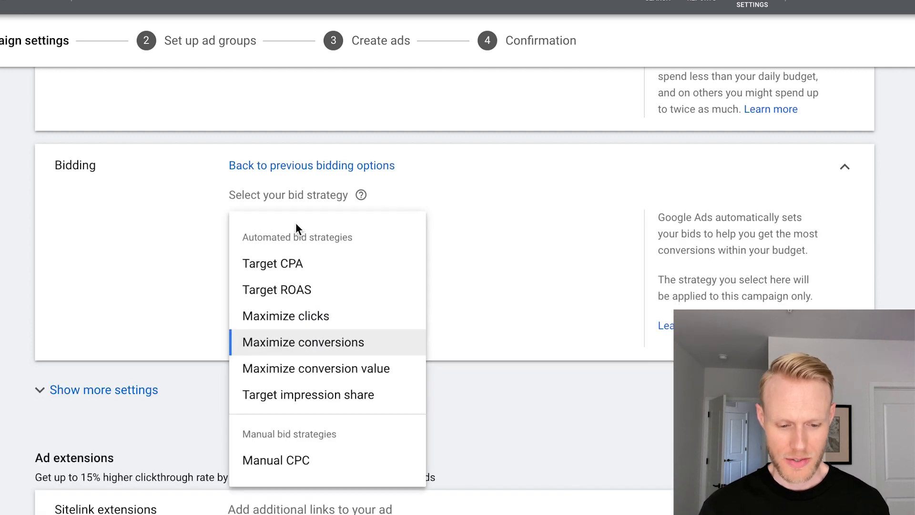
pyautogui.click(291, 464)
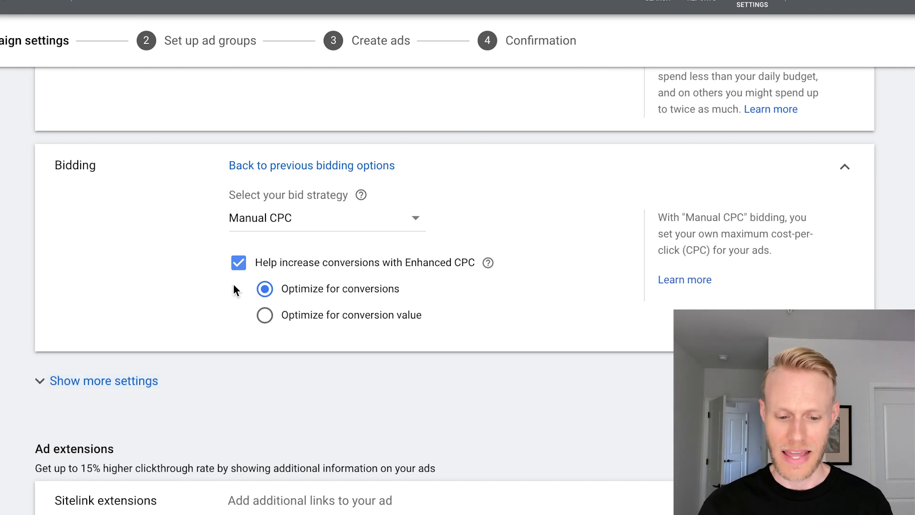
pyautogui.click(240, 264)
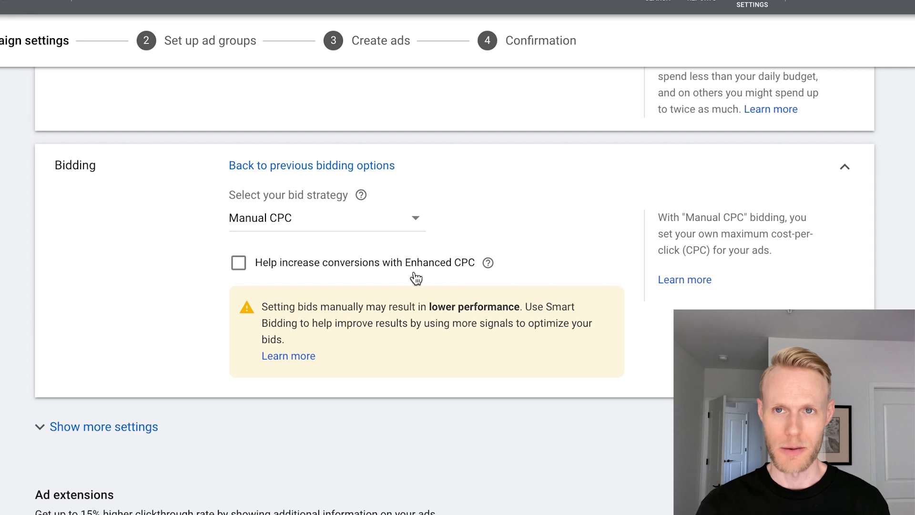
pyautogui.scroll(-5, 481, 268)
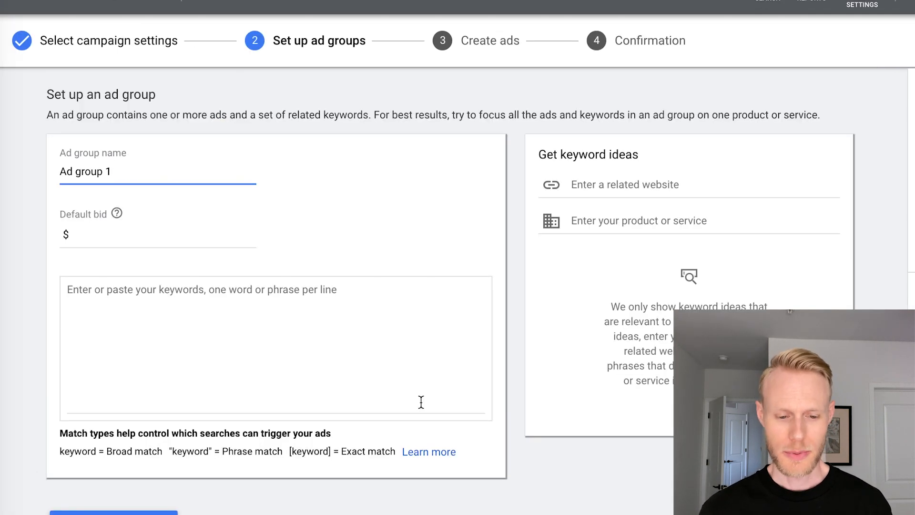
# Step: Name the ad group "vegan protein powder" and set its default bid to $1
pyautogui.scroll(-1, 421, 401)
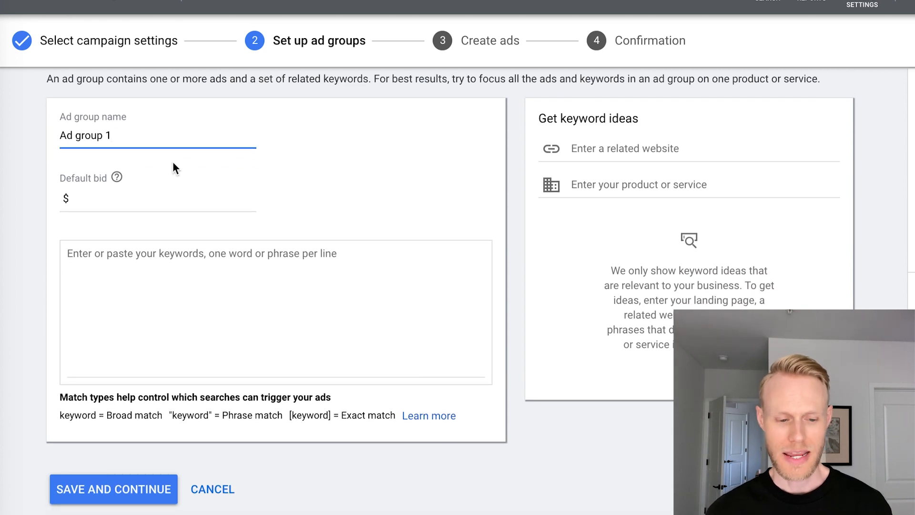
pyautogui.tripleClick(111, 138)
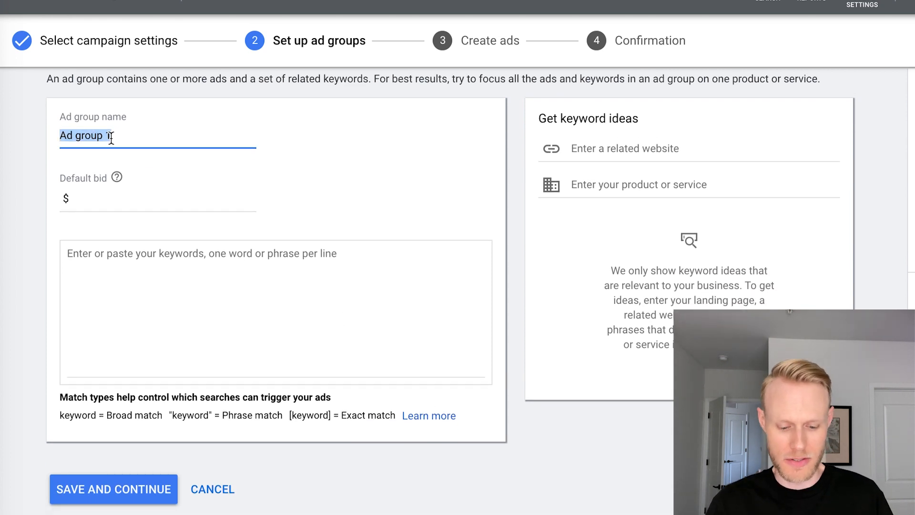
pyautogui.write('vegan protein poi')
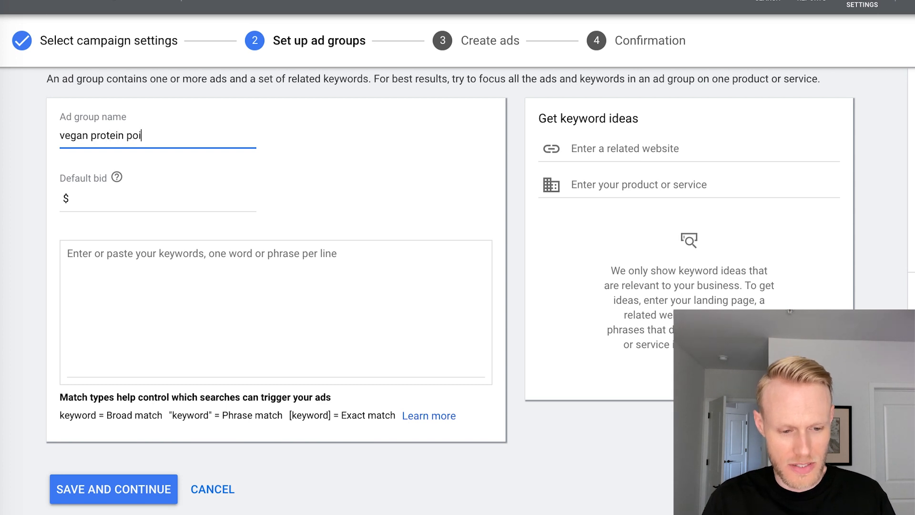
pyautogui.press('BackSpace')
pyautogui.write('wder')
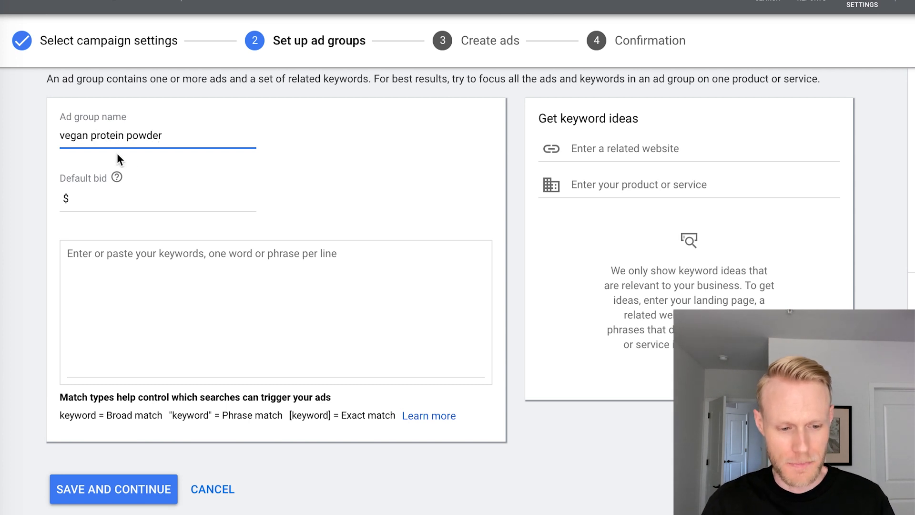
pyautogui.scroll(-1, 168, 169)
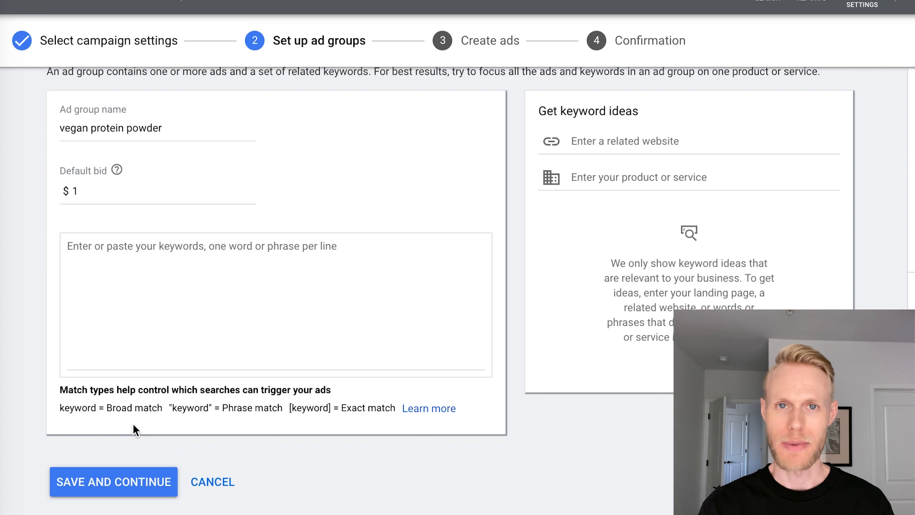
# Step: Switch to the AdWords Wrapper site, enter the keyword "vegan protein powder" and wrap it into match-type lists
pyautogui.moveTo(288, 408); pyautogui.dragTo(331, 406)
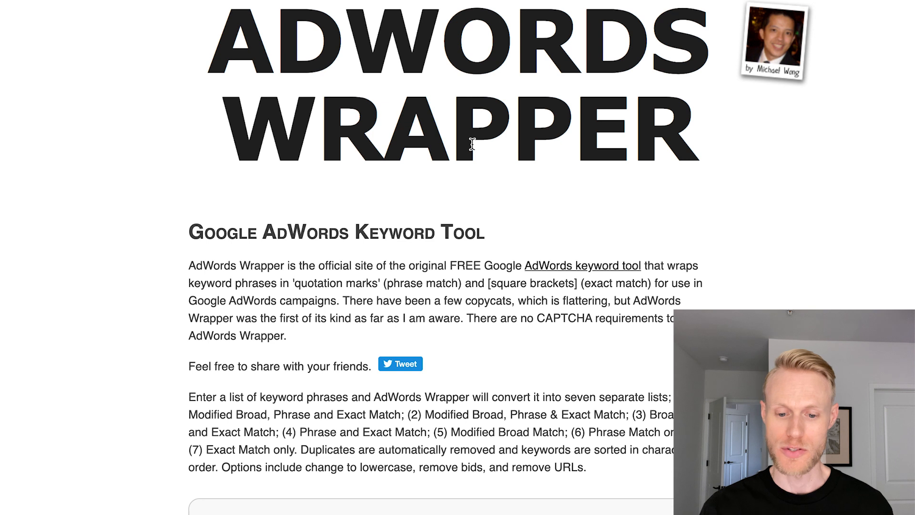
pyautogui.scroll(-15, 59, 213)
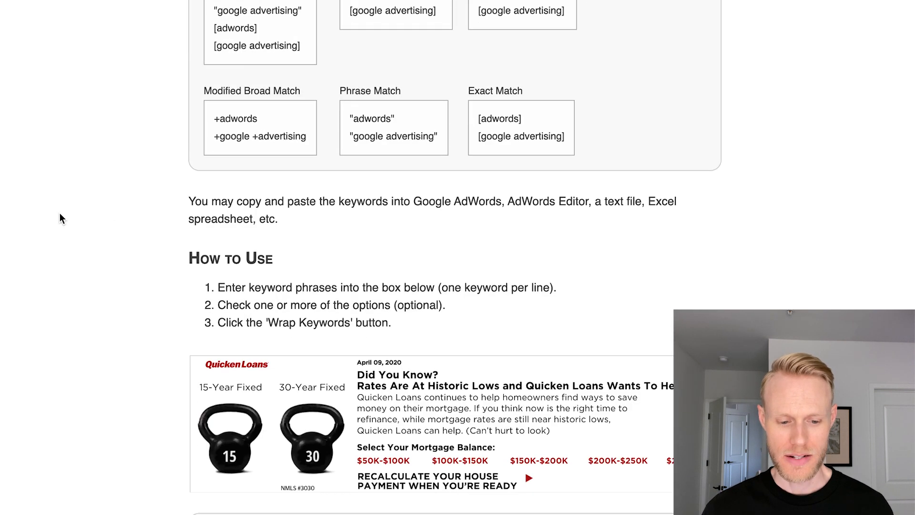
pyautogui.scroll(-1, 59, 213)
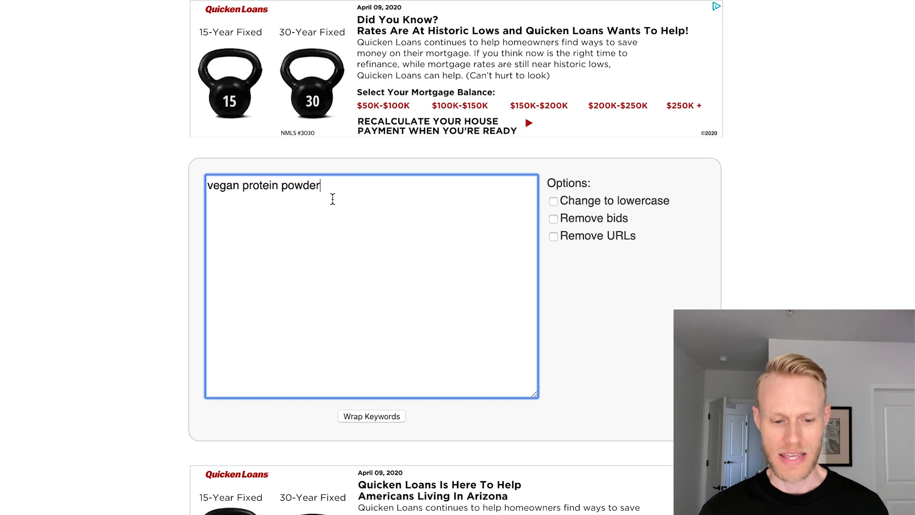
pyautogui.click(374, 416)
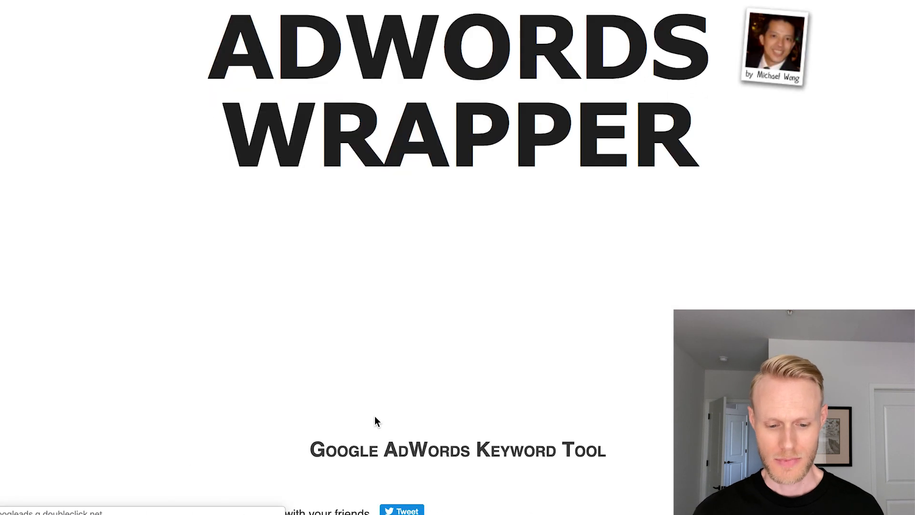
# Step: Copy the modified broad, phrase and exact match list for "vegan protein powder" into the Google Ads ad group's keywords
pyautogui.scroll(-16, 242, 326)
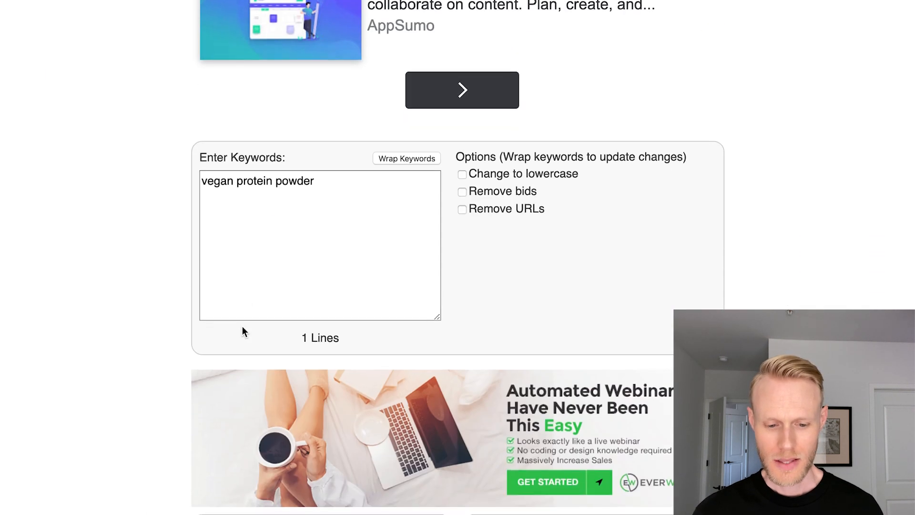
pyautogui.scroll(-2, 242, 326)
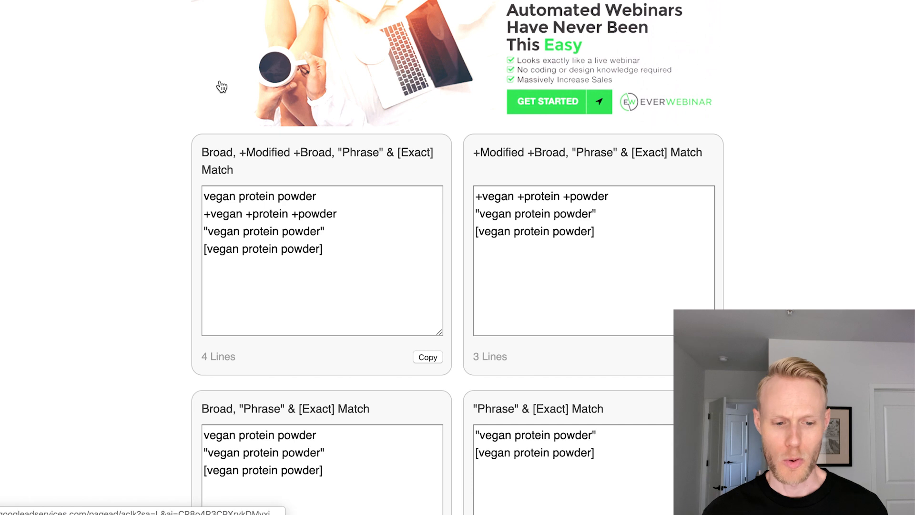
pyautogui.scroll(-1, 147, 120)
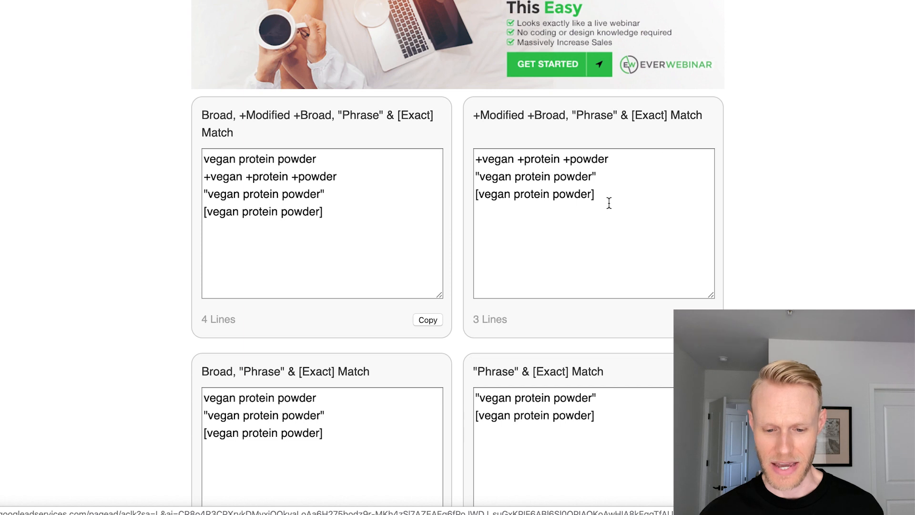
pyautogui.hotkey('ctrl', 'a')
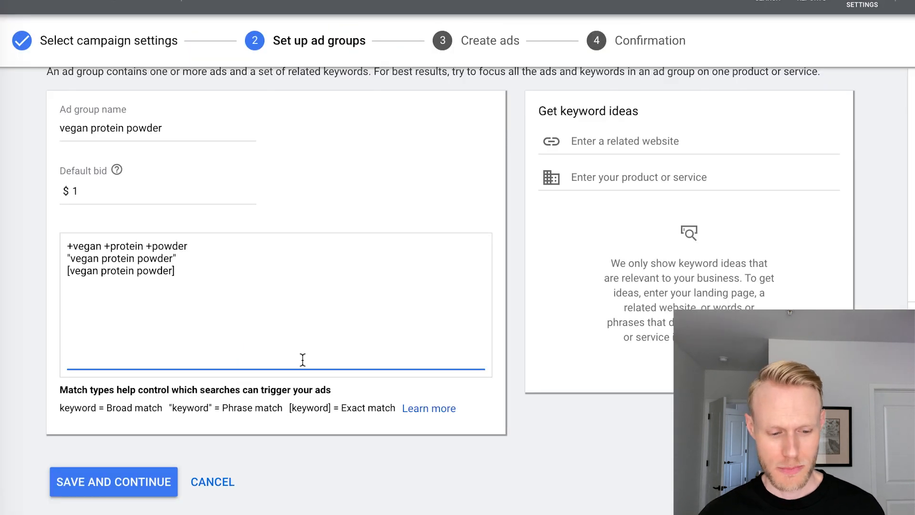
pyautogui.click(380, 441)
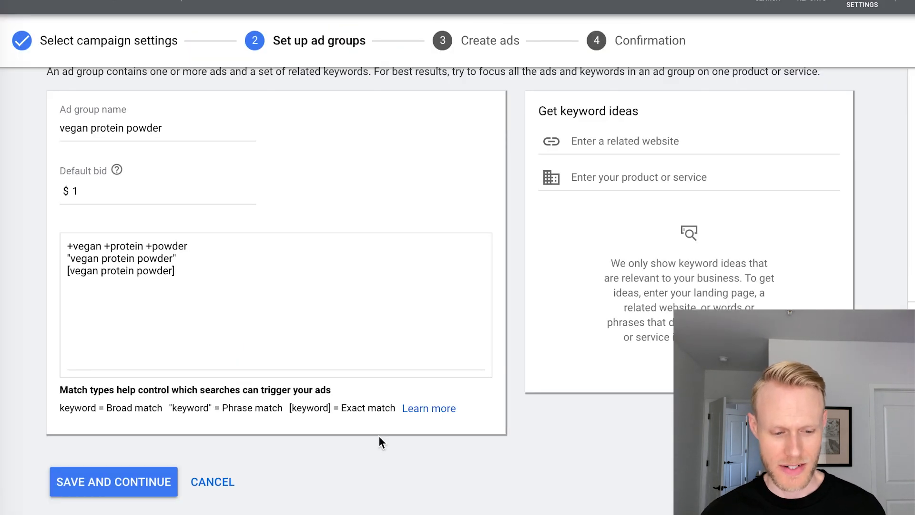
pyautogui.click(113, 481)
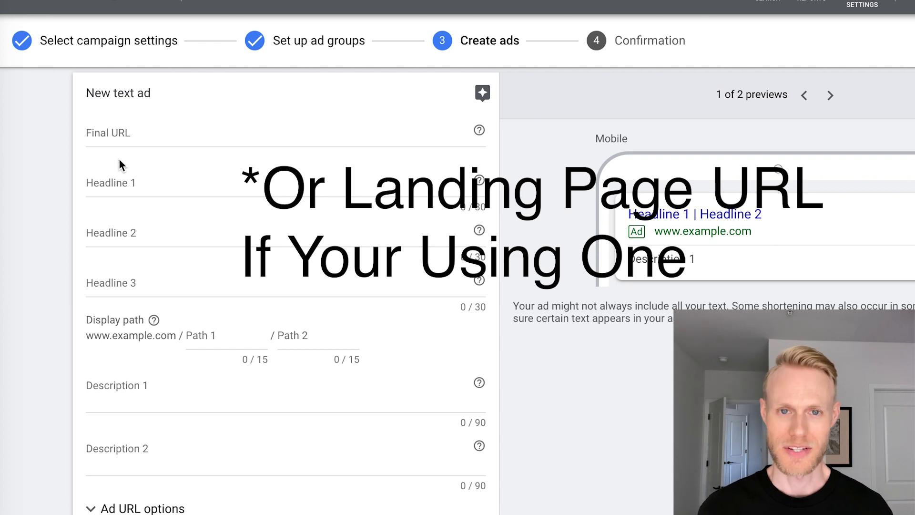
pyautogui.click(117, 136)
pyautogui.write('https://www.amazon.com/Orgain-Organic-Protein-Powder-Chocolate/dp/B00J074W94')
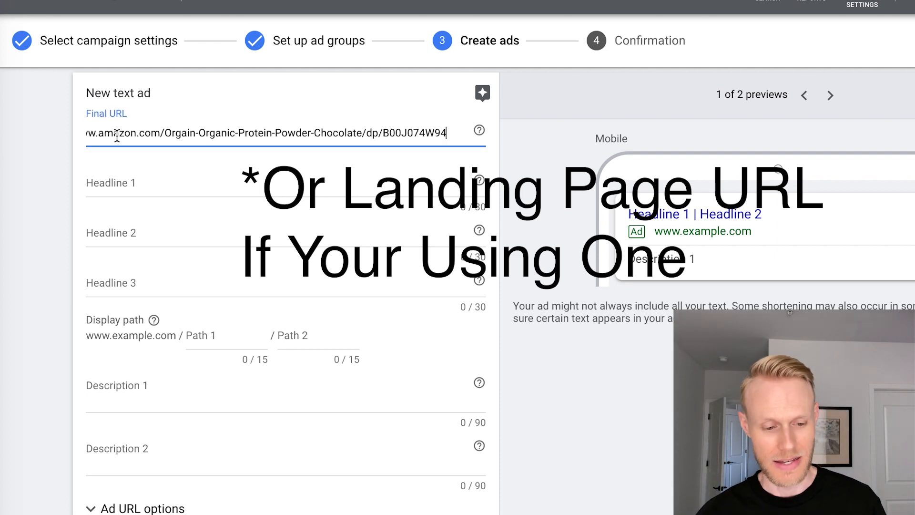
# Step: Set the new text ad's Headline 1 to "Vegan Protein Powder"
pyautogui.click(46, 198)
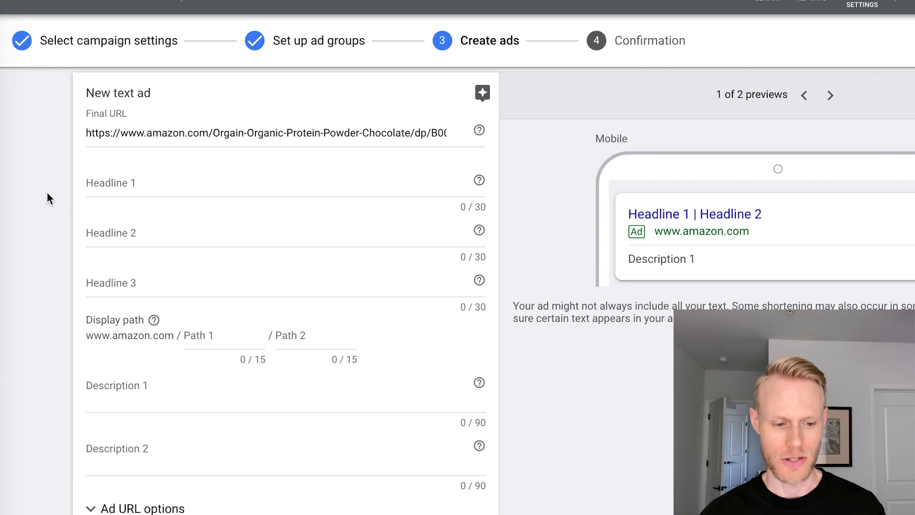
pyautogui.click(151, 180)
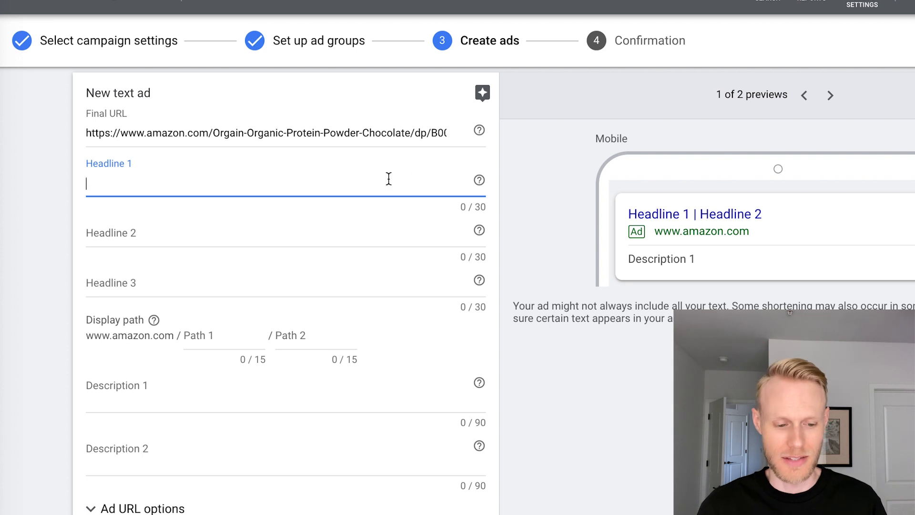
pyautogui.write('Vega')
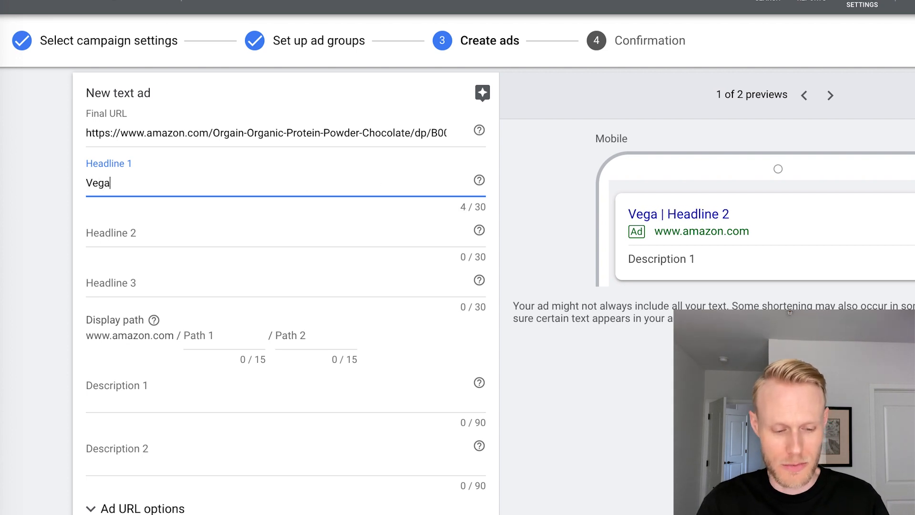
pyautogui.write('n Protein ')
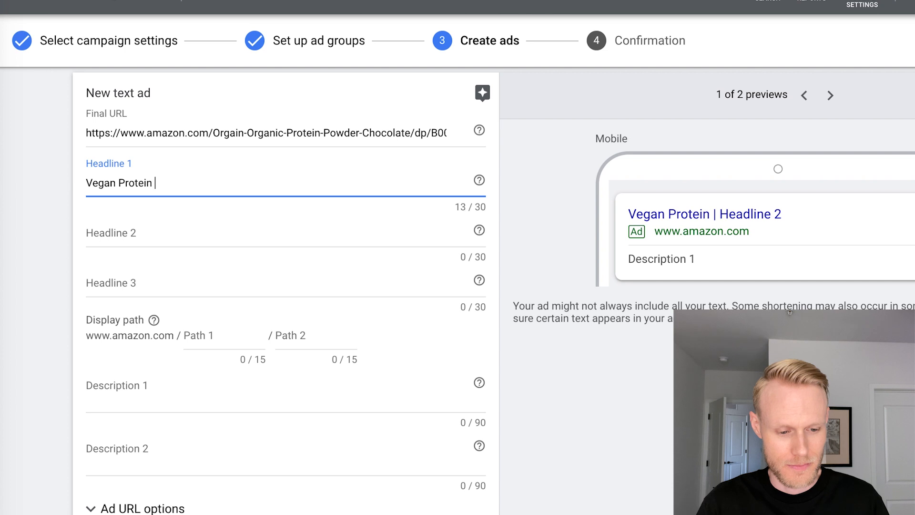
pyautogui.write('Powder')
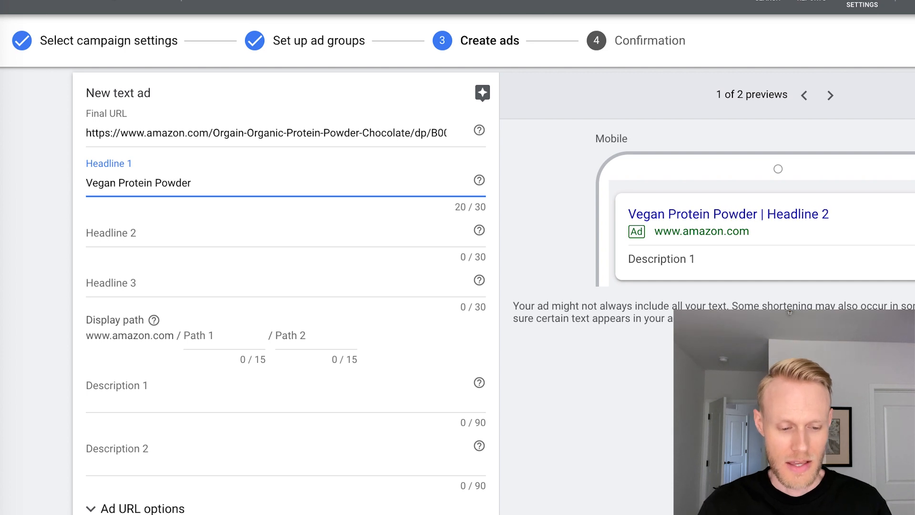
# Step: Set the text ad's display path to "vegan protein" followed by "powder"
pyautogui.click(297, 232)
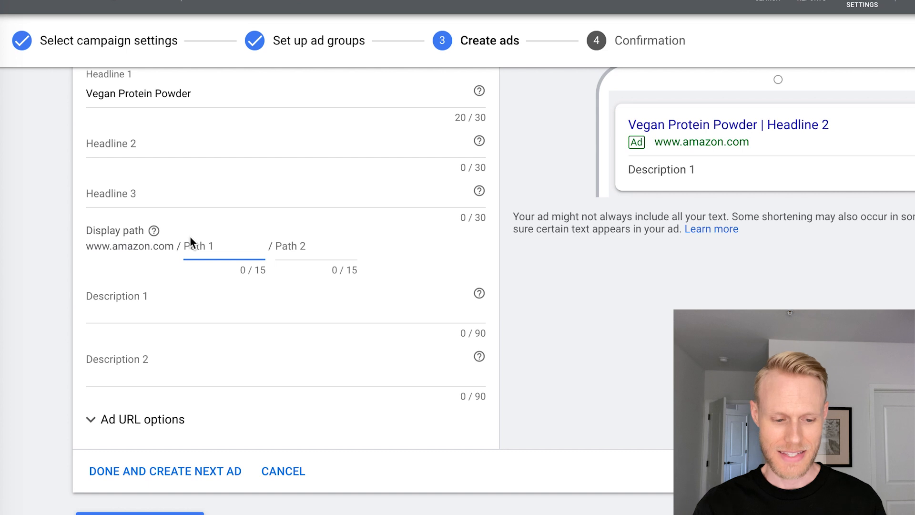
pyautogui.write('p')
pyautogui.press('BackSpace')
pyautogui.write('veta')
pyautogui.press('BackSpace')
pyautogui.press('BackSpace')
pyautogui.write('gan ptr')
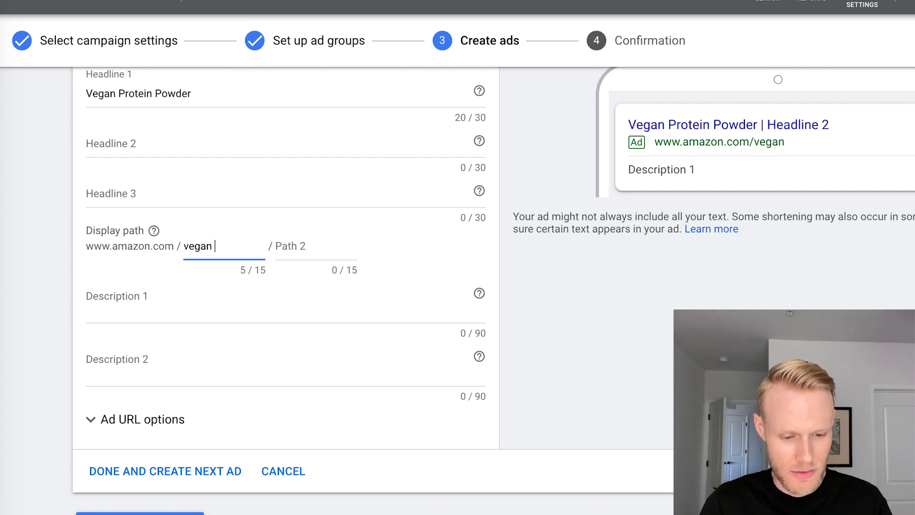
pyautogui.press('BackSpace')
pyautogui.press('BackSpace')
pyautogui.write('rotein')
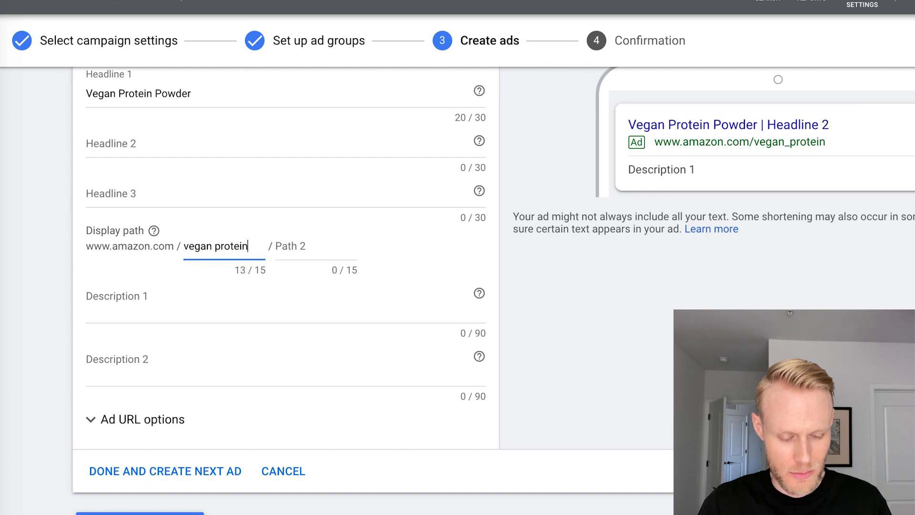
pyautogui.press('Tab')
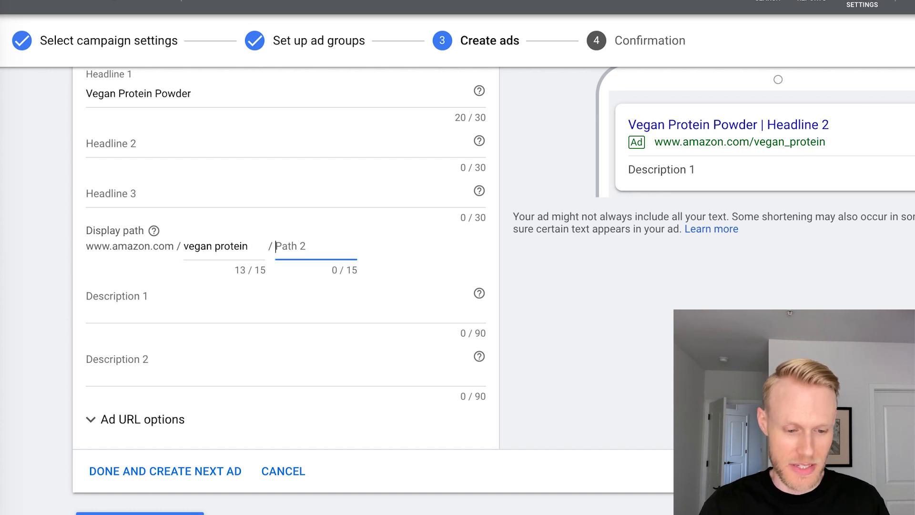
pyautogui.write('p')
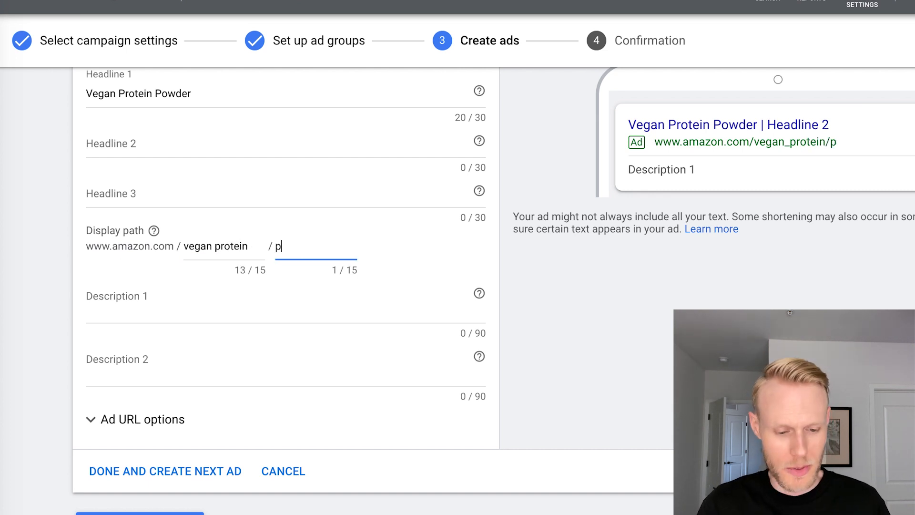
pyautogui.write('owder')
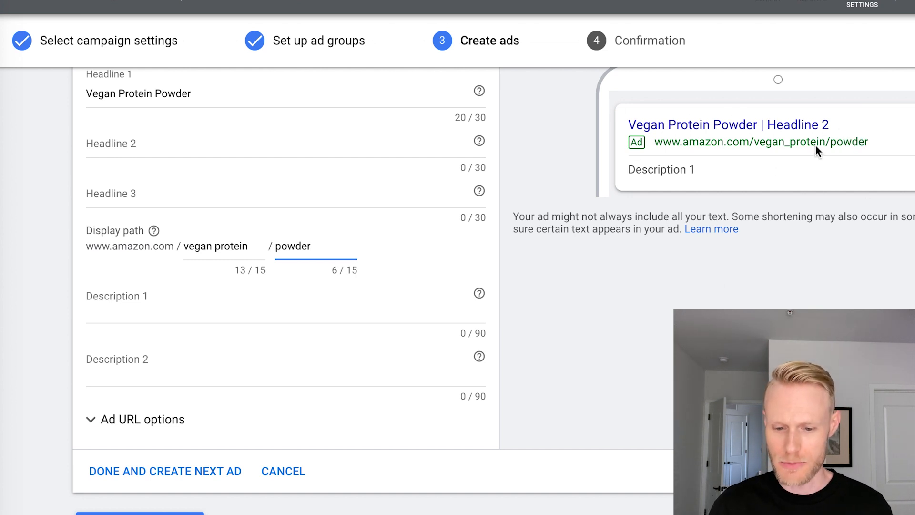
# Step: Fill in the text ad's Description 1 with "Features. Benefits. Shop Now"
pyautogui.scroll(-1, 159, 261)
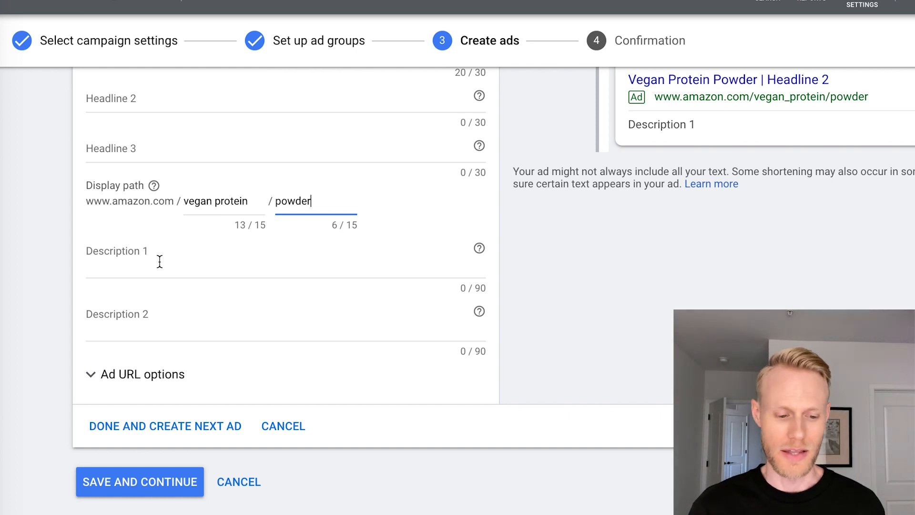
pyautogui.click(156, 263)
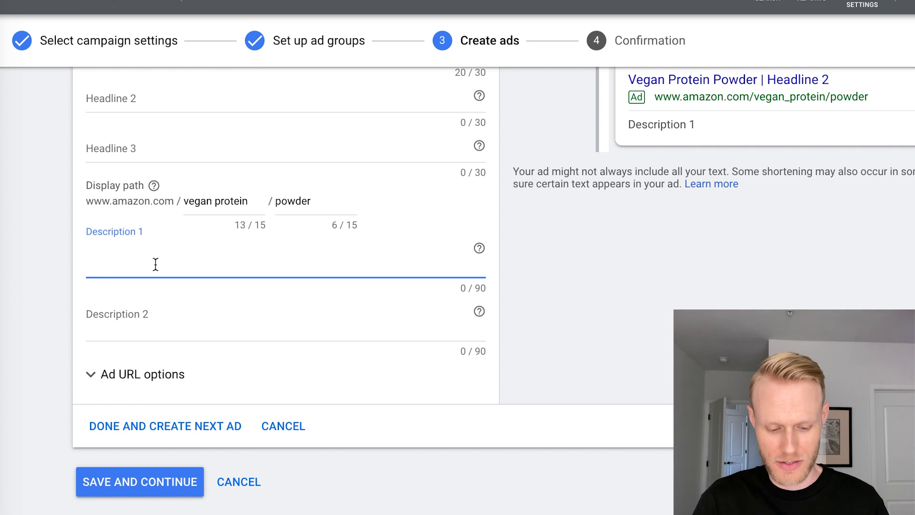
pyautogui.write('Features. Benefits')
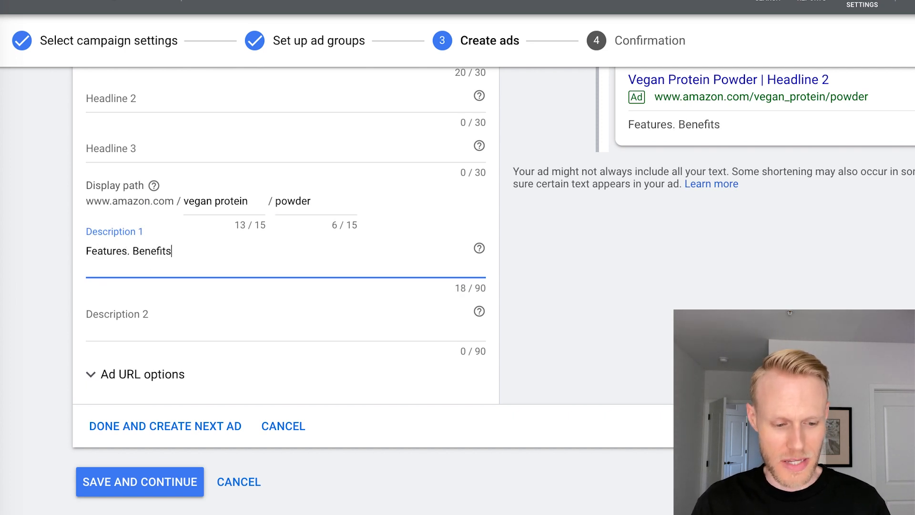
pyautogui.write('. ')
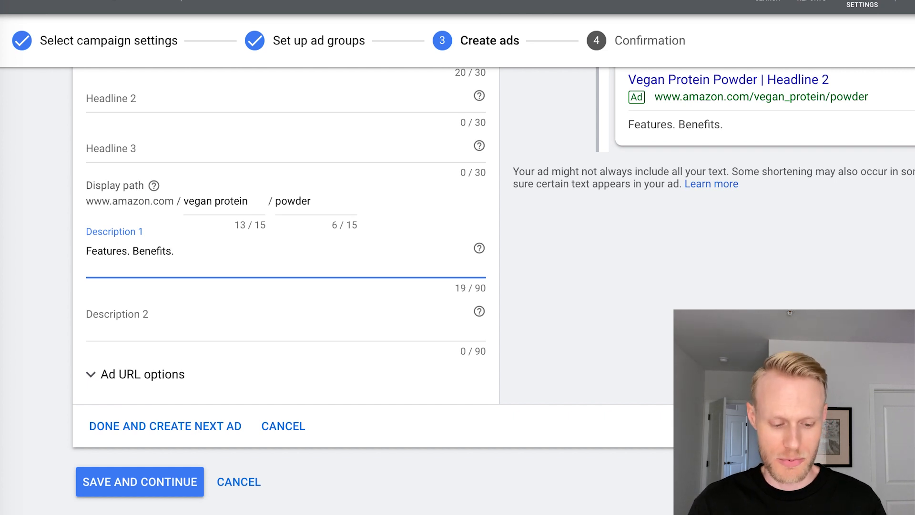
pyautogui.write('Show')
pyautogui.press('BackSpace')
pyautogui.write('p Now')
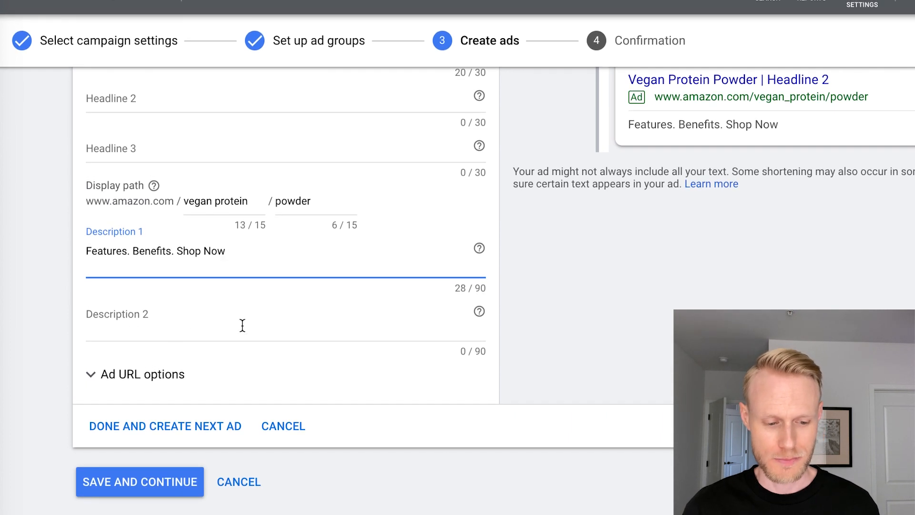
# Step: Expand the text ad's URL options and look through the settings below
pyautogui.click(168, 374)
pyautogui.scroll(-2, 558, 259)
pyautogui.scroll(-3, 559, 259)
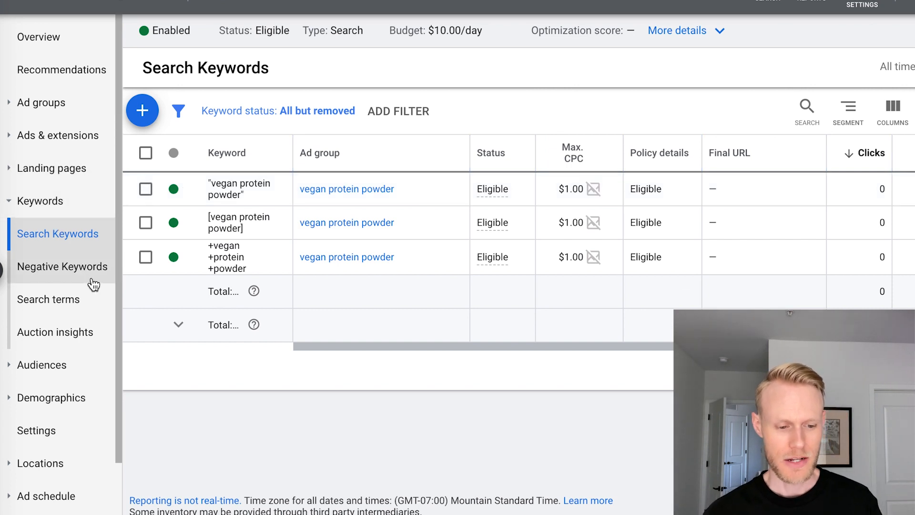
# Step: Enter the exact-match negative keyword [chocolate] for the Search-2 ad group "vegan protein powder", and open the search terms report
pyautogui.click(72, 281)
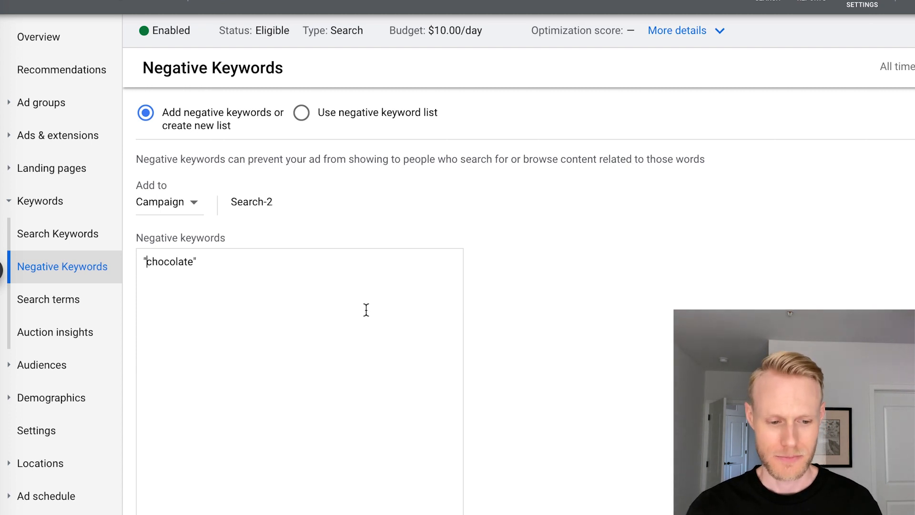
pyautogui.click(190, 203)
pyautogui.click(300, 202)
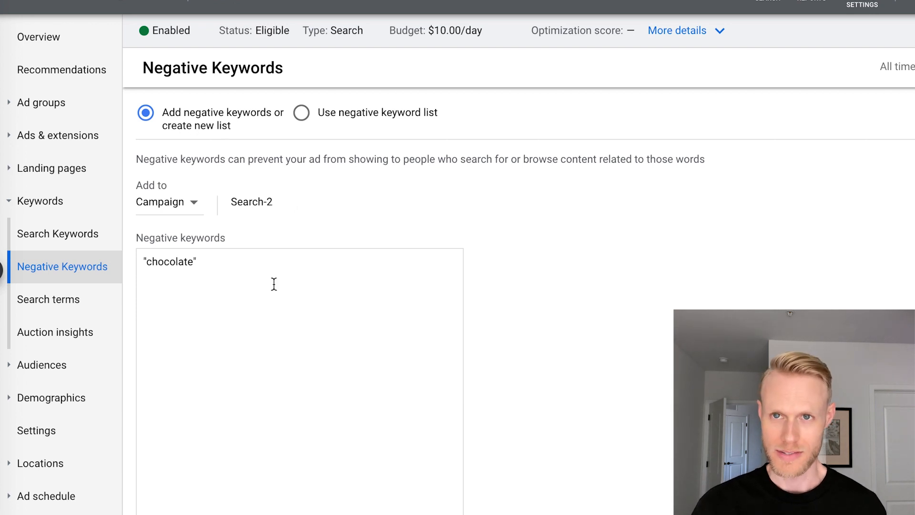
pyautogui.click(189, 202)
pyautogui.click(185, 249)
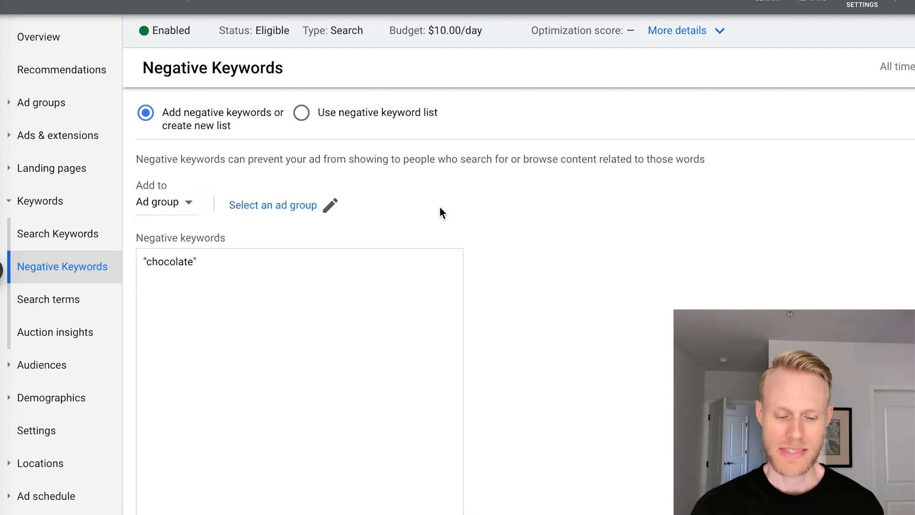
pyautogui.click(283, 206)
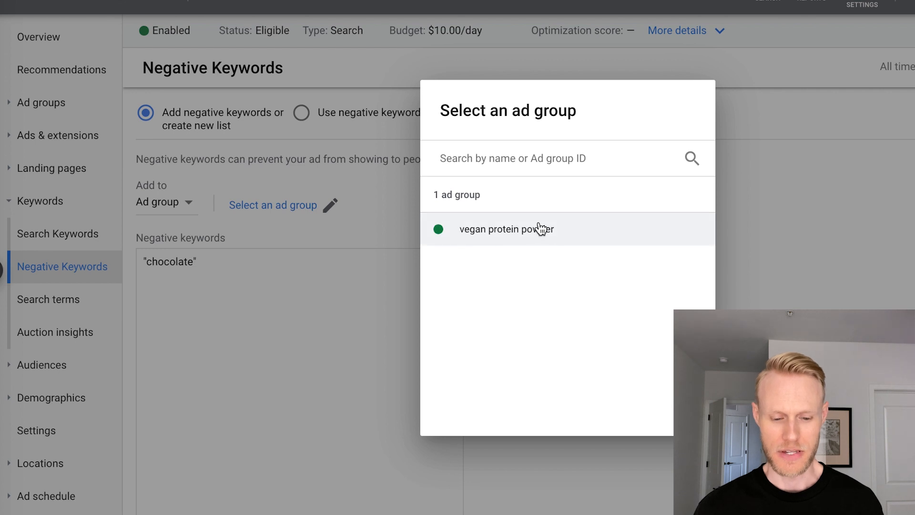
pyautogui.click(521, 236)
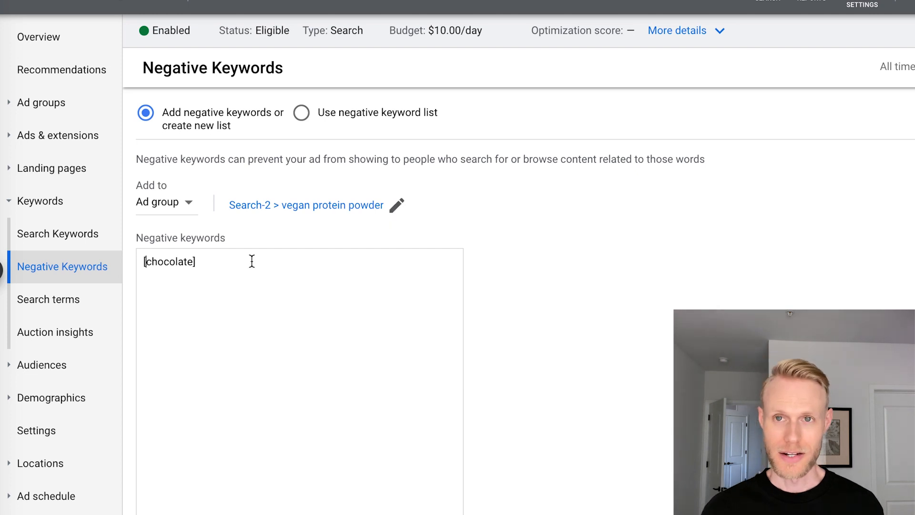
pyautogui.click(47, 301)
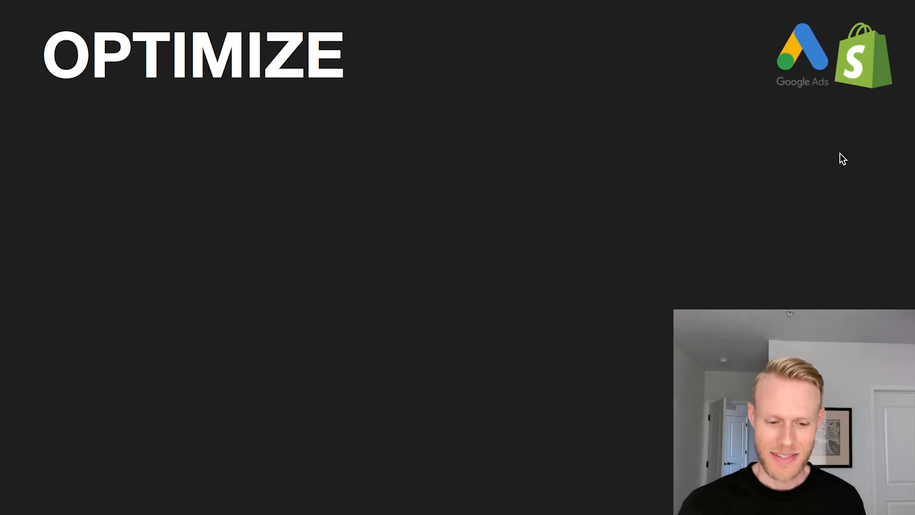
pyautogui.press('Right')
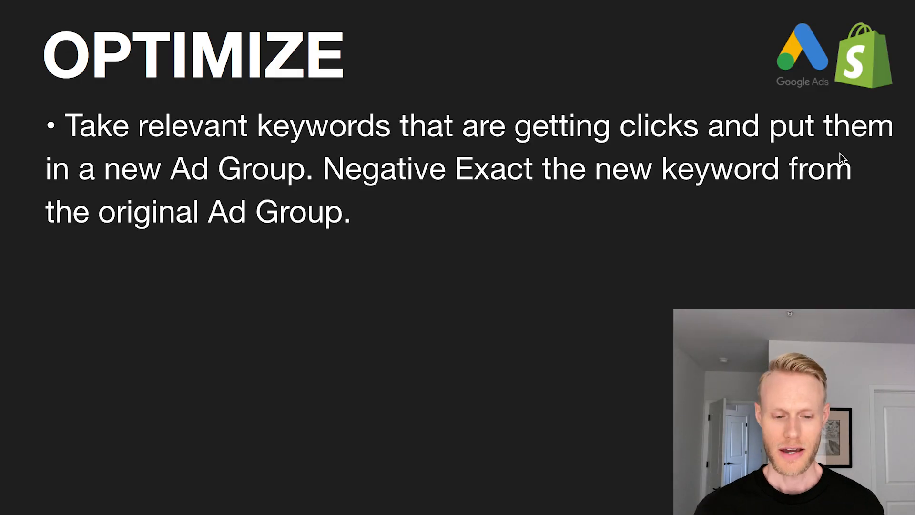